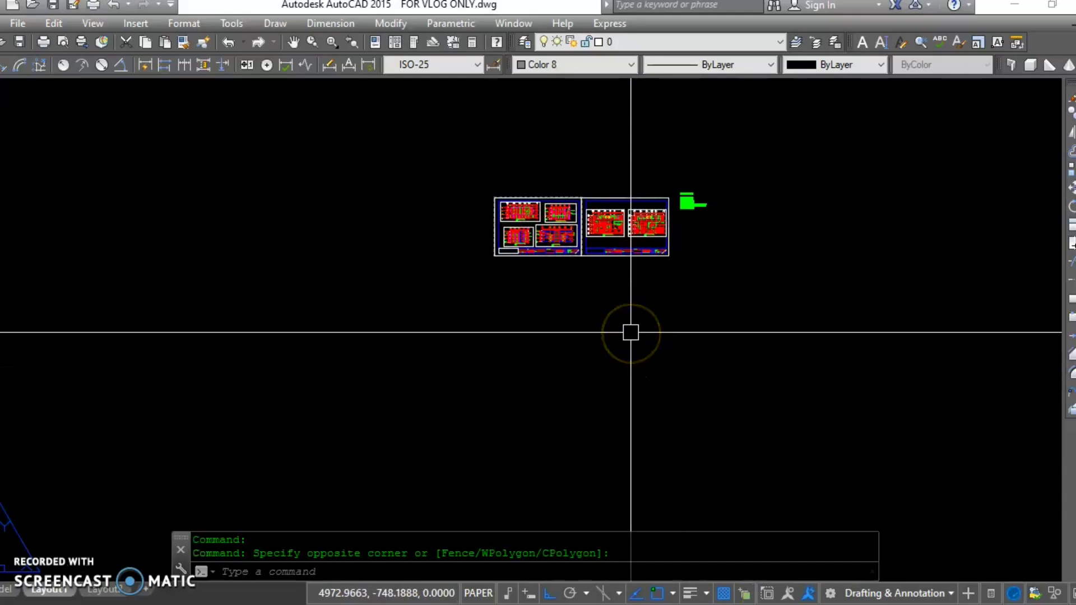
- Pan and zoom across the layout sheets to the PEN ASSIGNMENT table (red .1, green .3, magenta .4, blue .5)
middle_click_drag(630, 317, 605, 398)
scroll(617, 343, "up", 2)
scroll(617, 342, "up", 2)
middle_click_drag(685, 418, 501, 372)
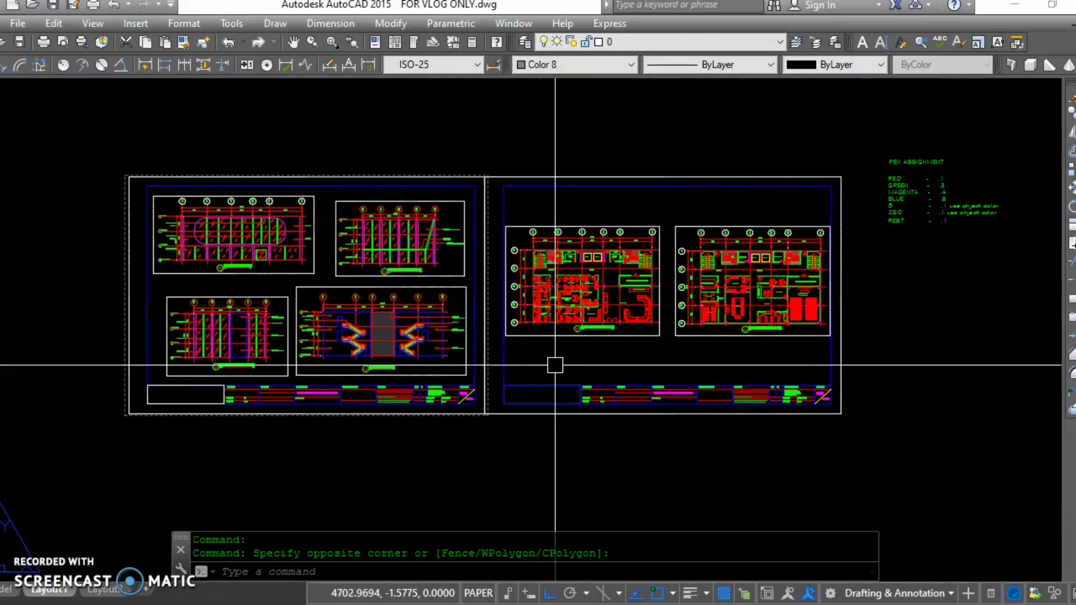
mouse_move(514, 353)
left_mouse_down()
mouse_move(659, 303)
mouse_move(732, 301)
mouse_move(681, 306)
left_mouse_up()
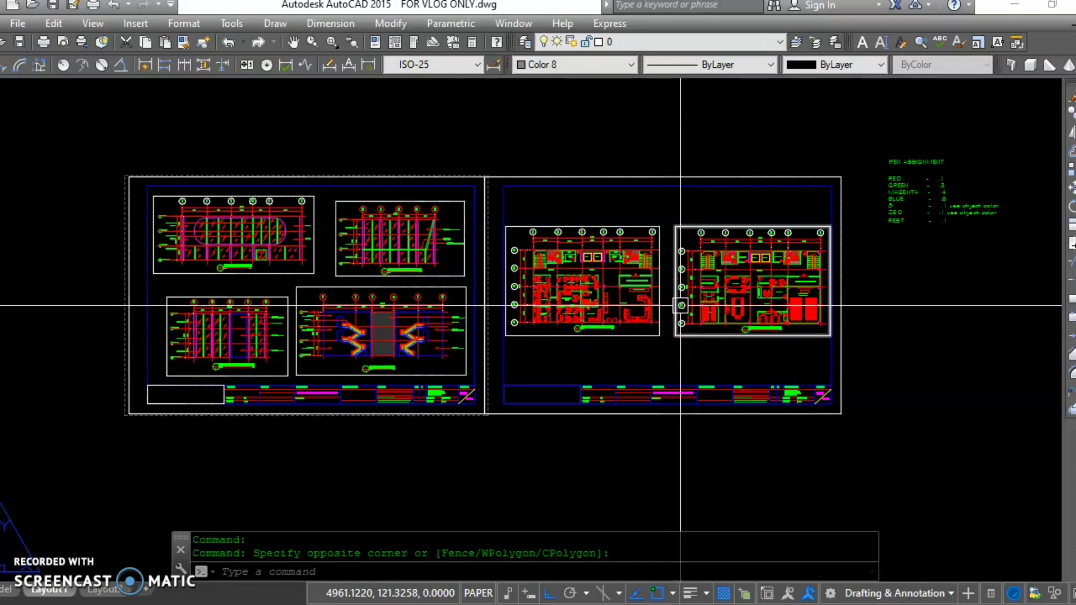
scroll(680, 305, "up", 1)
scroll(692, 307, "up", 1)
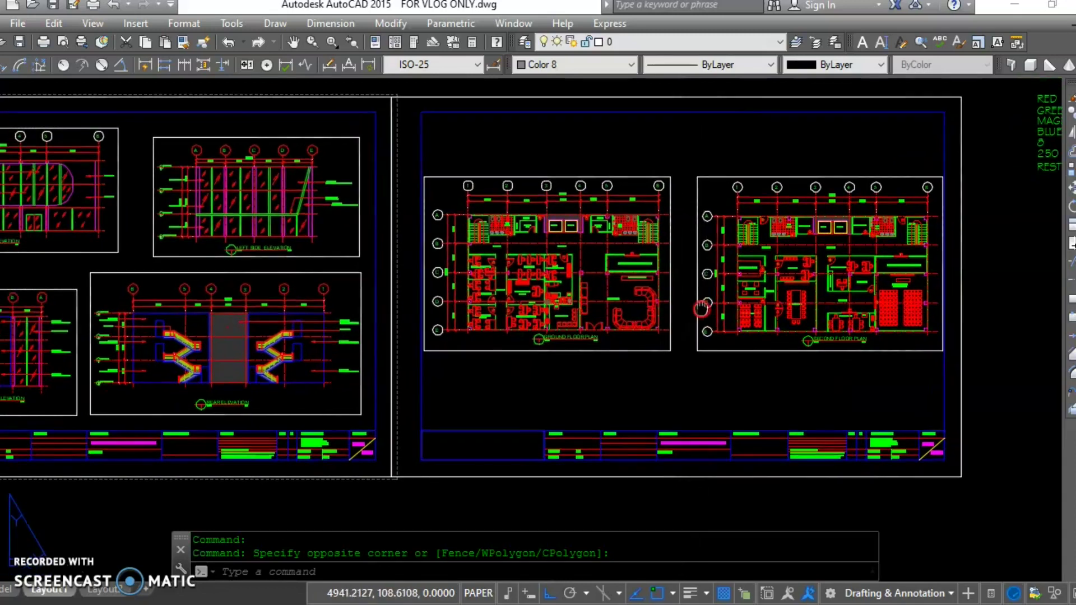
mouse_move(693, 308)
middle_mouse_down()
mouse_move(728, 319)
mouse_move(717, 320)
middle_mouse_up()
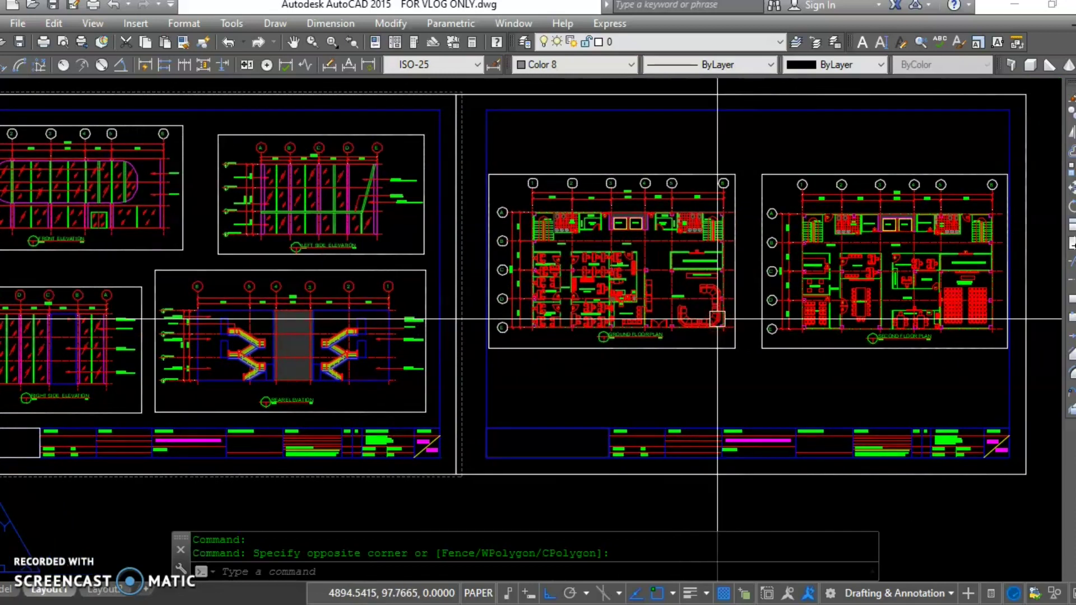
middle_click_drag(641, 320, 563, 333)
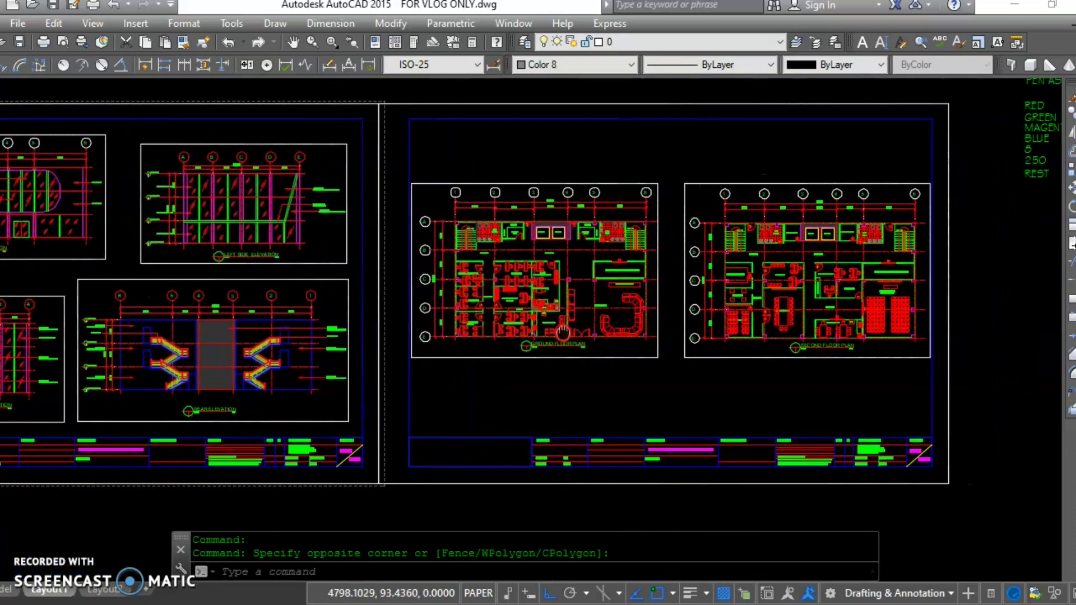
middle_click_drag(714, 293, 548, 326)
scroll(657, 213, "up", 4)
middle_click_drag(657, 213, 658, 214)
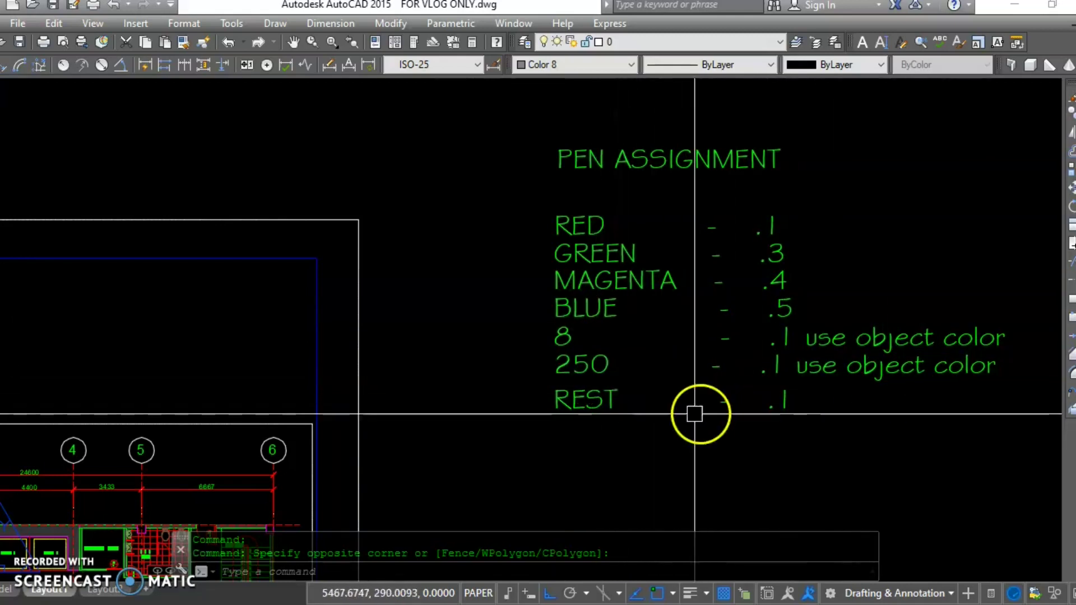
scroll(731, 380, "down", 2)
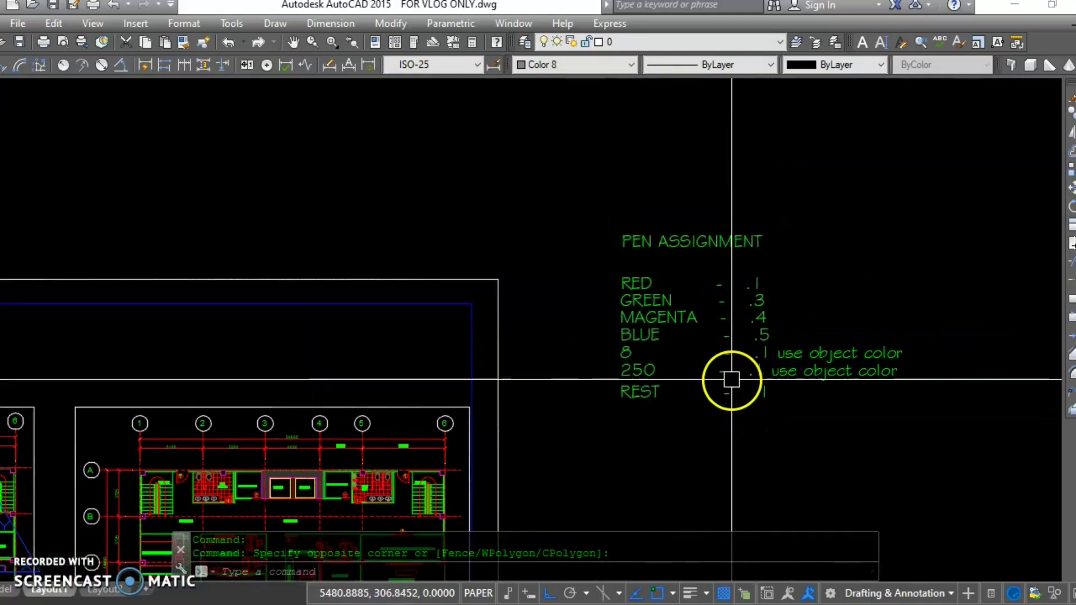
scroll(629, 239, "up", 2)
scroll(644, 241, "up", 2)
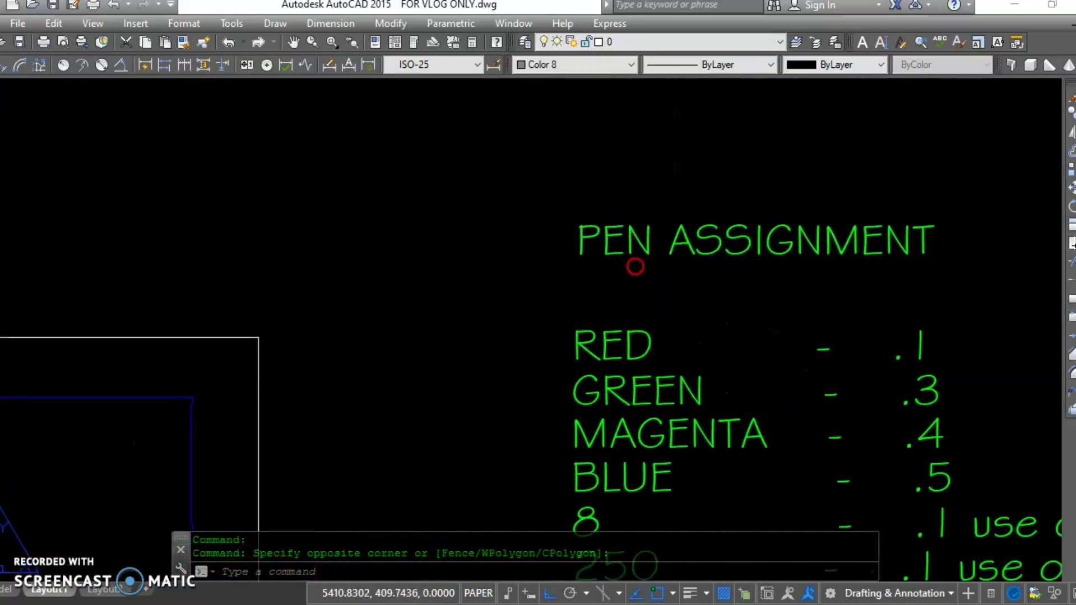
scroll(635, 266, "down", 2)
mouse_move(566, 233)
middle_mouse_down()
mouse_move(559, 199)
mouse_move(577, 171)
middle_mouse_up()
middle_click_drag(564, 215, 571, 187)
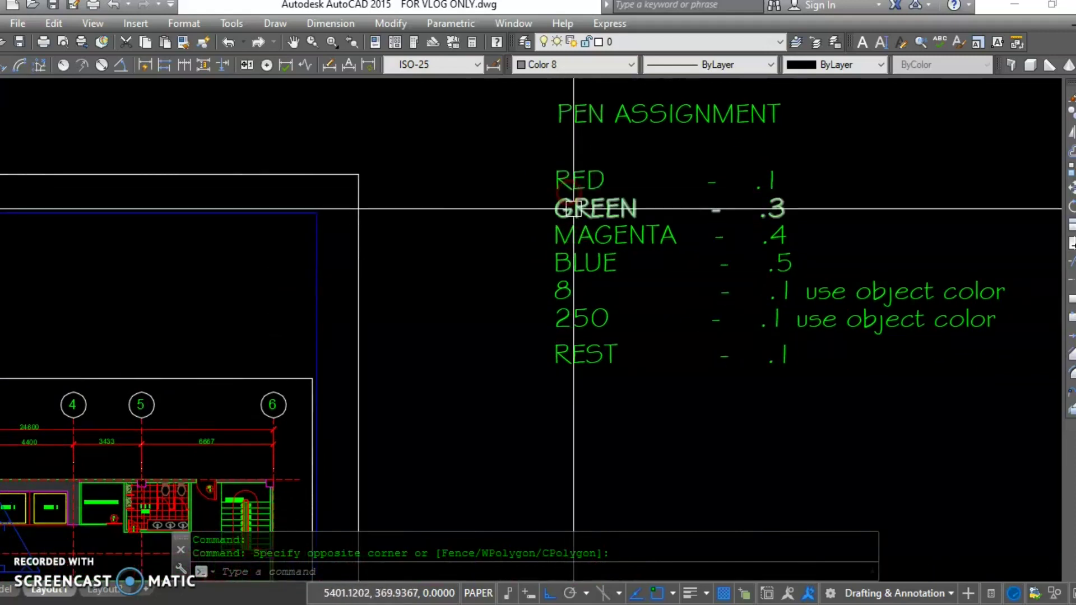
scroll(560, 221, "down", 3)
scroll(691, 216, "up", 1)
scroll(487, 288, "up", 3)
scroll(308, 315, "up", 2)
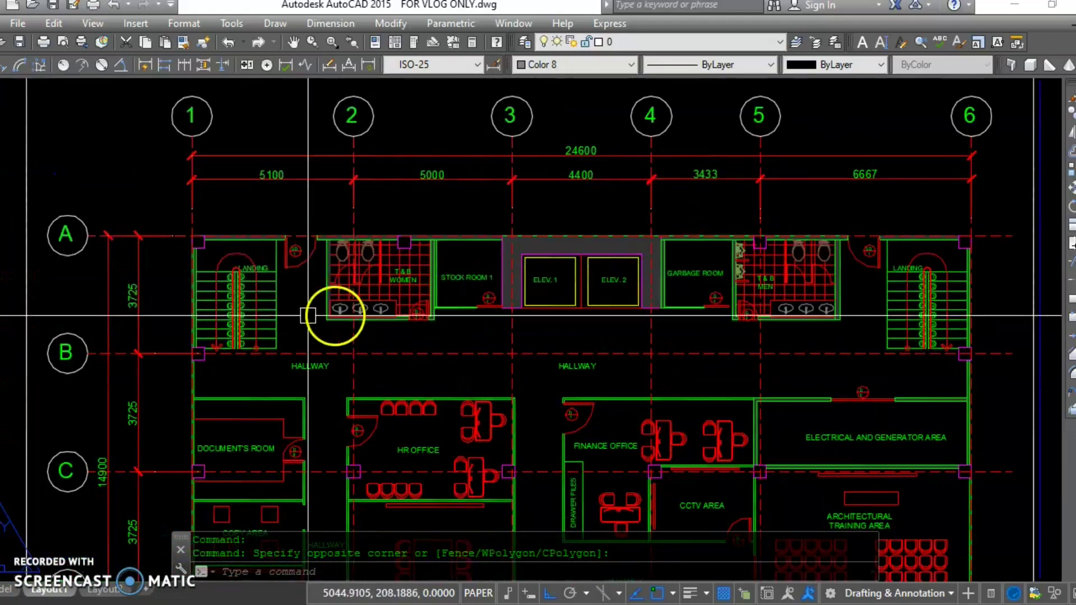
scroll(221, 286, "up", 2)
scroll(225, 300, "up", 2)
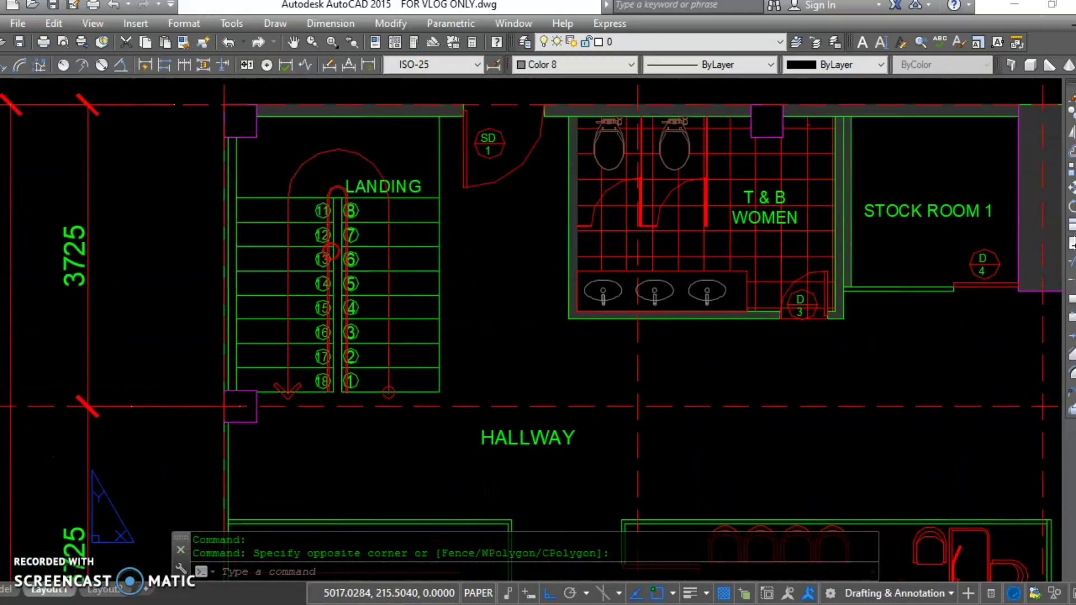
scroll(349, 91, "down", 2)
scroll(360, 252, "down", 3)
middle_click_drag(361, 252, 459, 308)
scroll(466, 266, "down", 1)
middle_click_drag(467, 266, 563, 280)
scroll(483, 266, "down", 3)
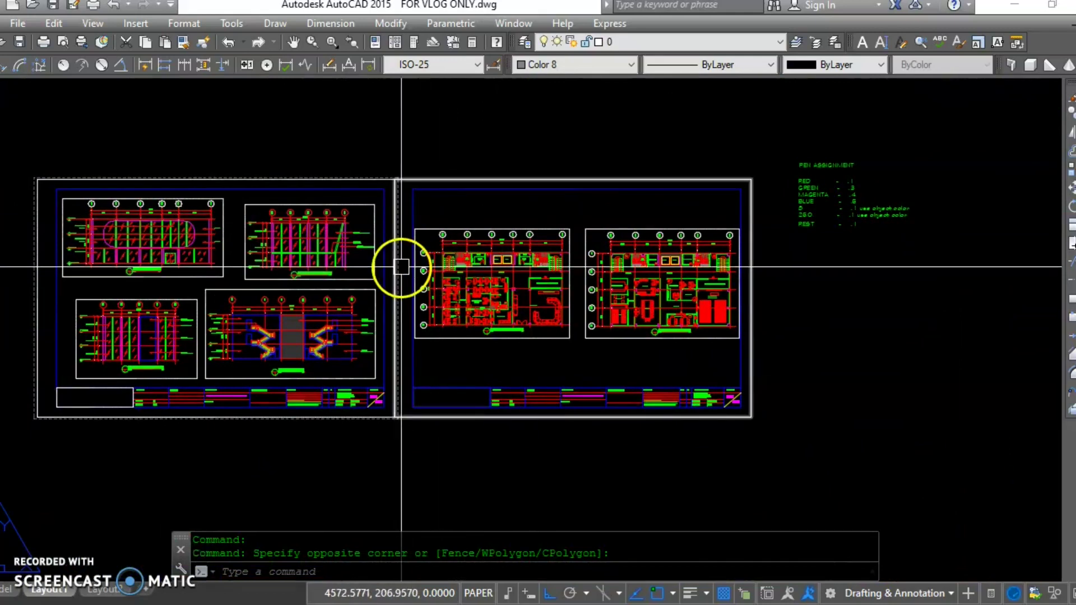
scroll(519, 264, "up", 4)
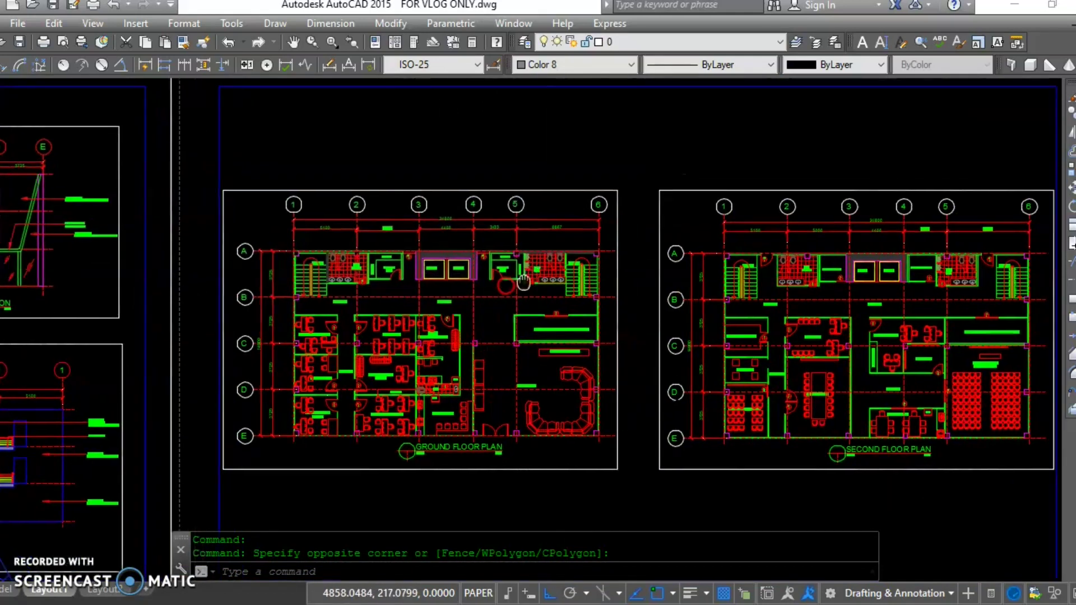
middle_click_drag(523, 282, 359, 319)
middle_click_drag(715, 271, 574, 314)
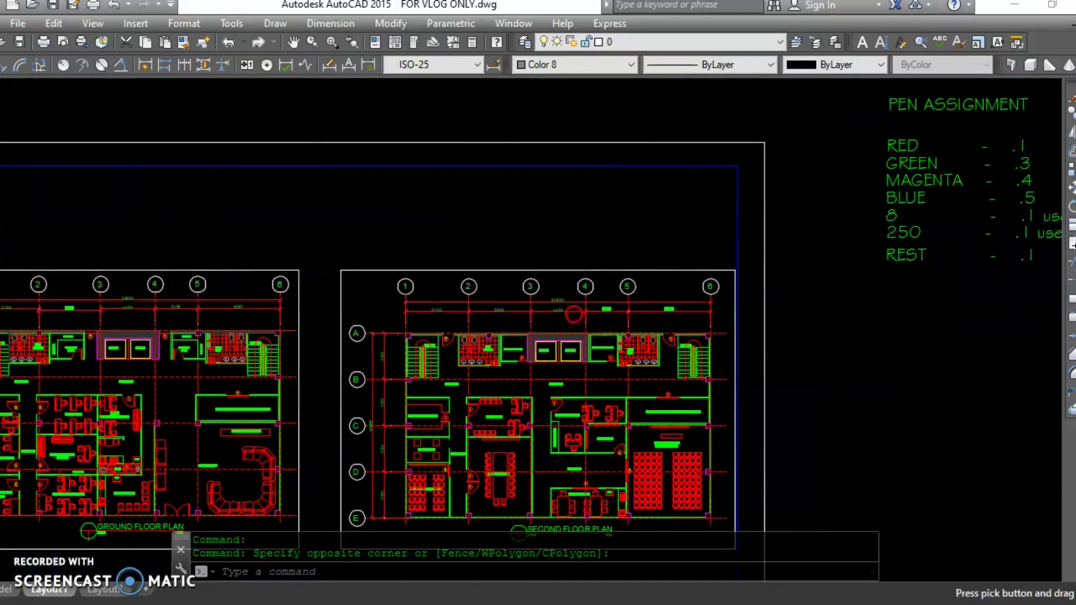
scroll(658, 321, "up", 2)
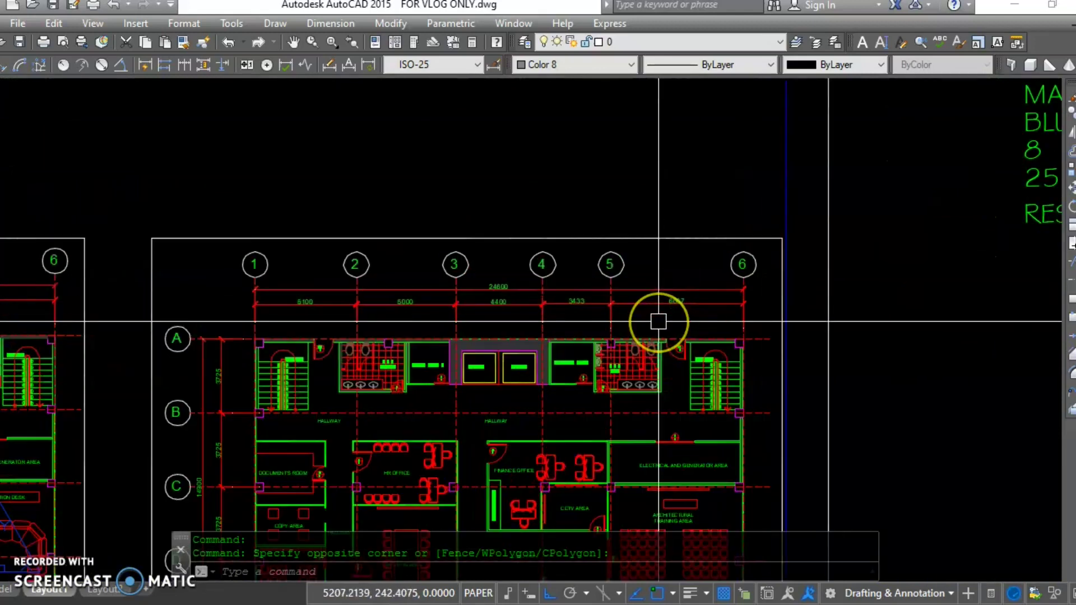
left_click(648, 330)
middle_click_drag(649, 330, 447, 398)
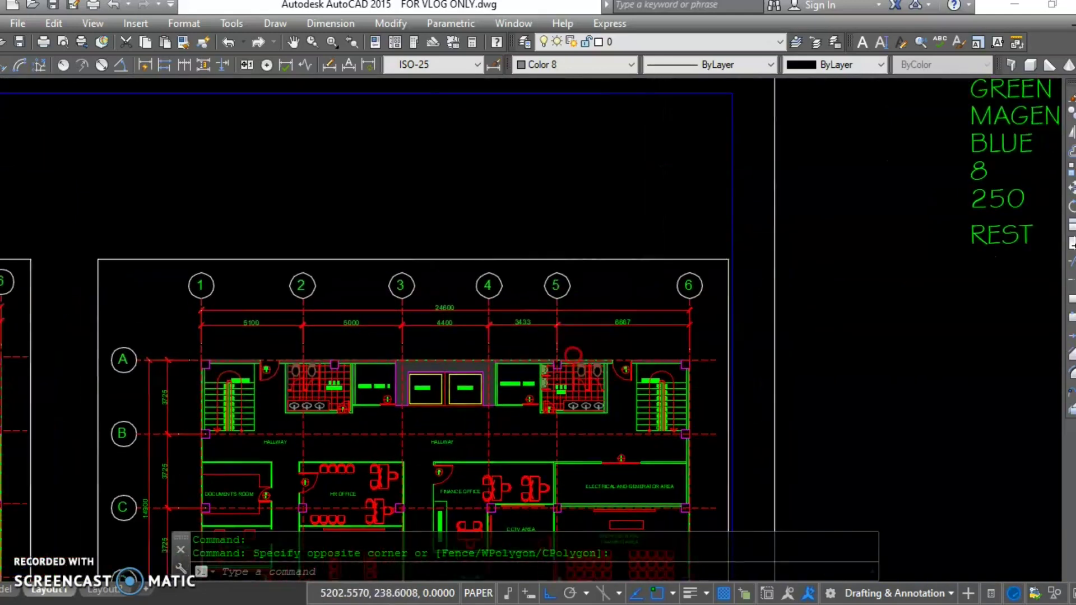
middle_click_drag(699, 315, 567, 381)
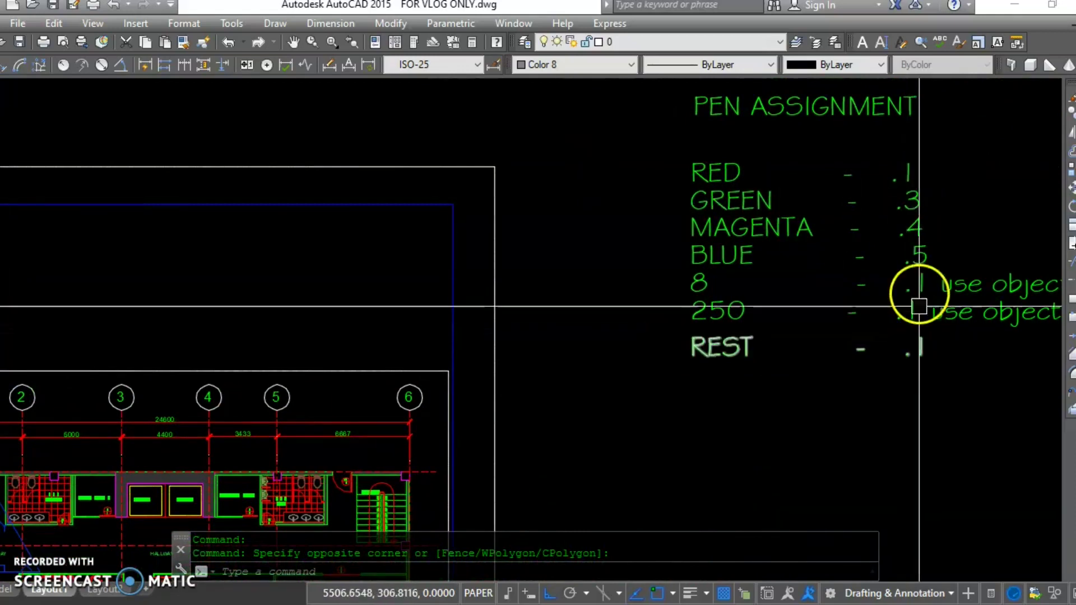
scroll(910, 246, "down", 3)
scroll(902, 241, "down", 2)
middle_click_drag(909, 223, 971, 199)
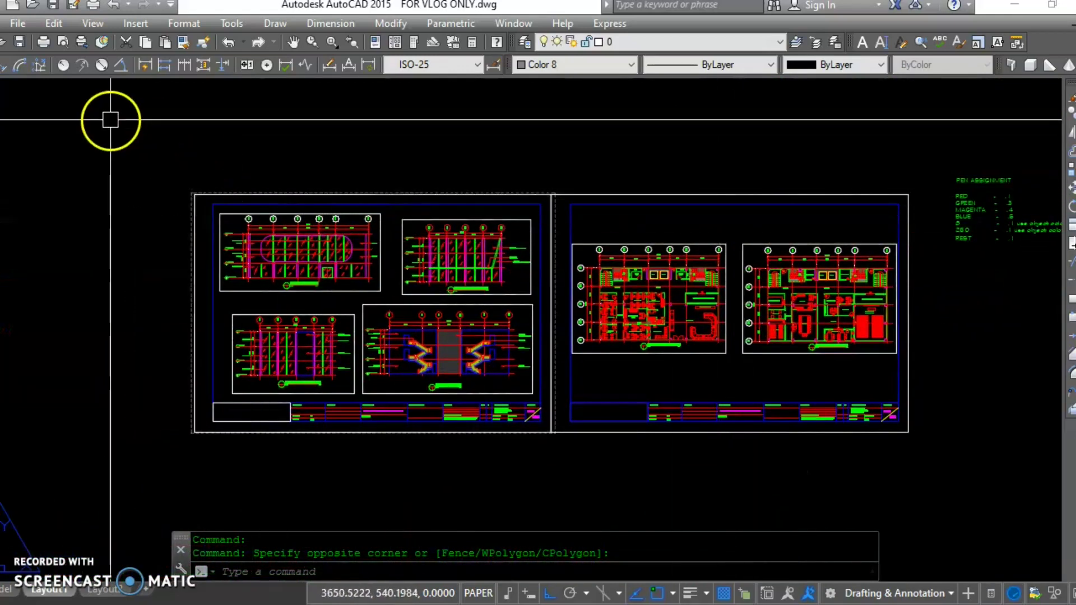
- Review the saved page setups in the Layout1 Plot dialog, then close it
left_click(25, 23)
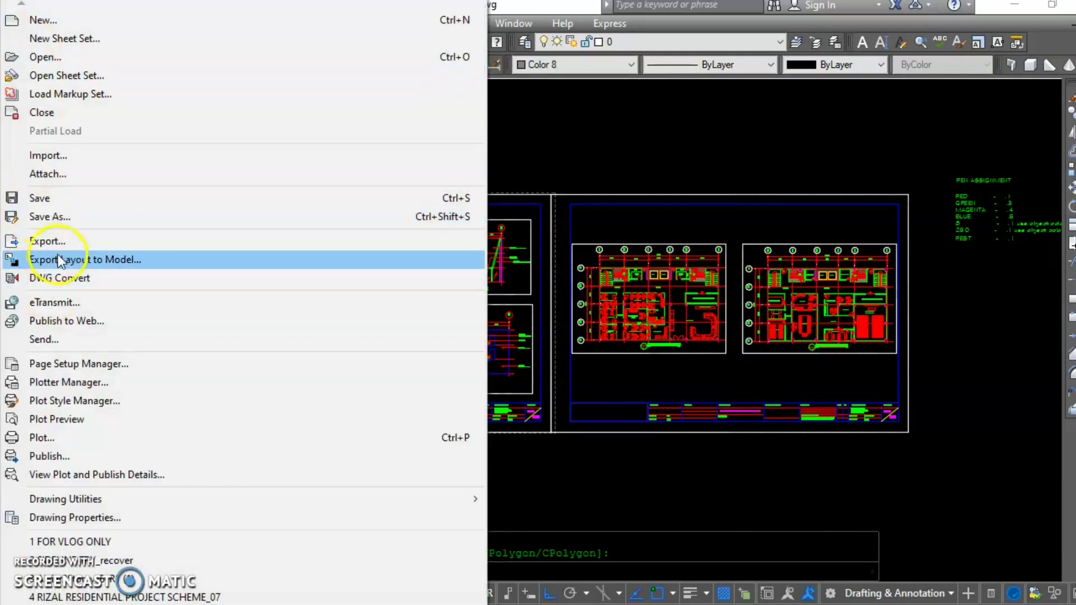
left_click(53, 440)
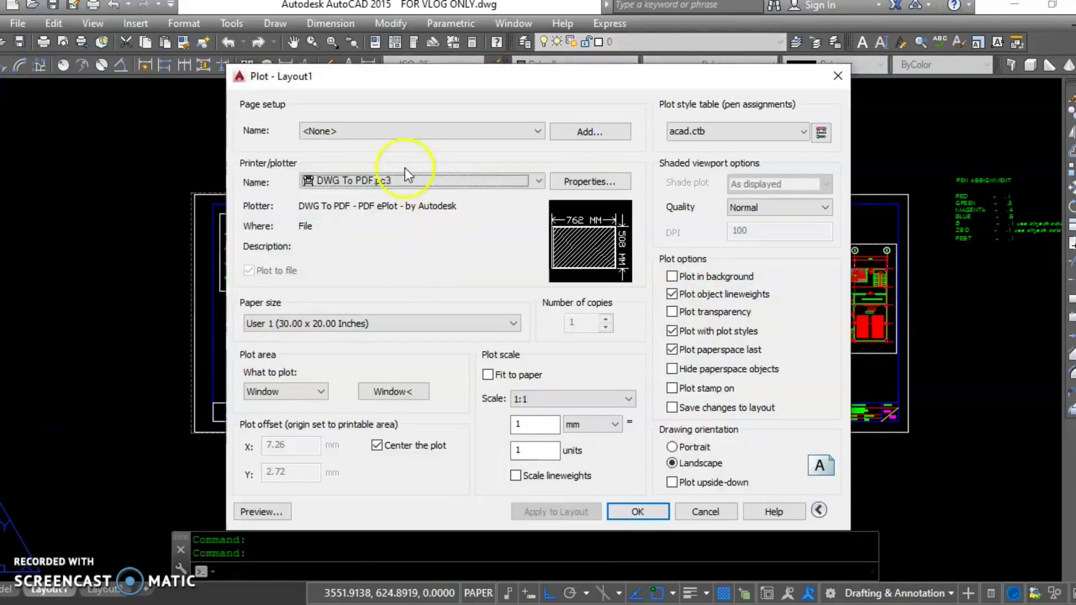
left_click(335, 126)
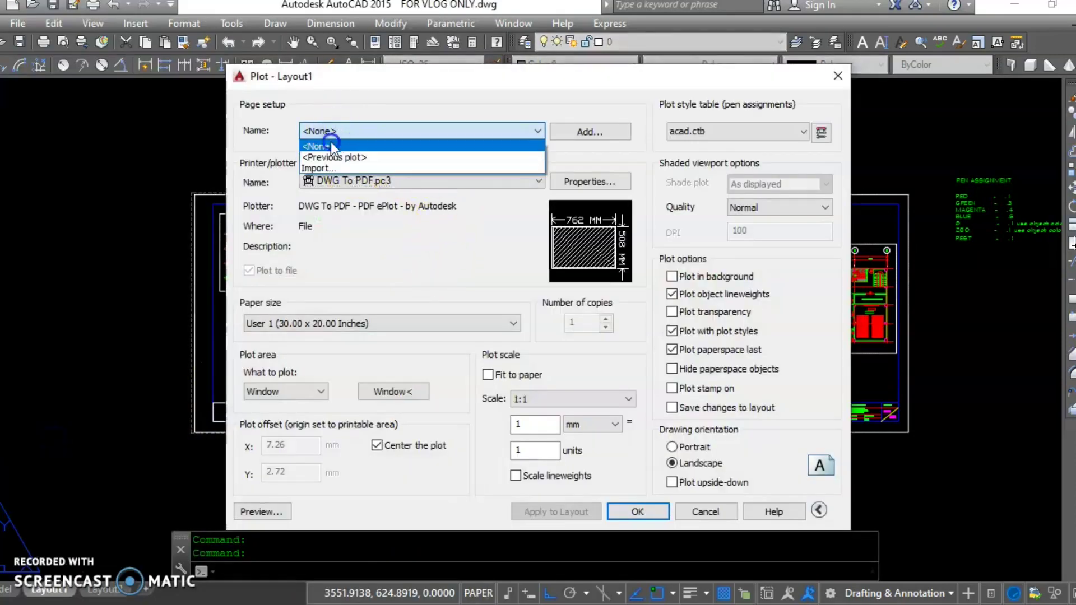
left_click(330, 143)
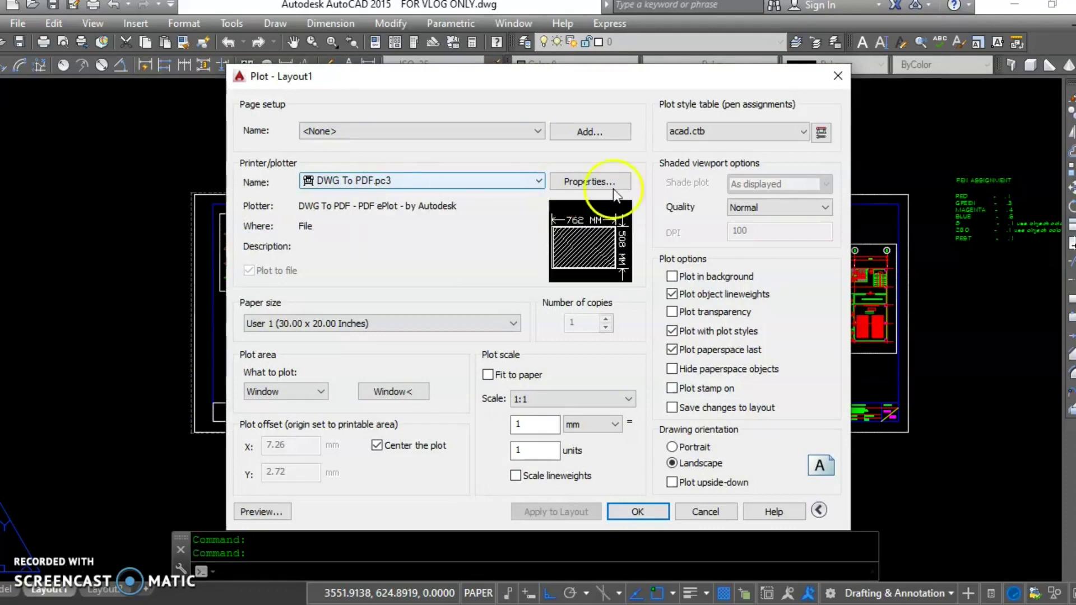
left_click_drag(756, 79, 722, 392)
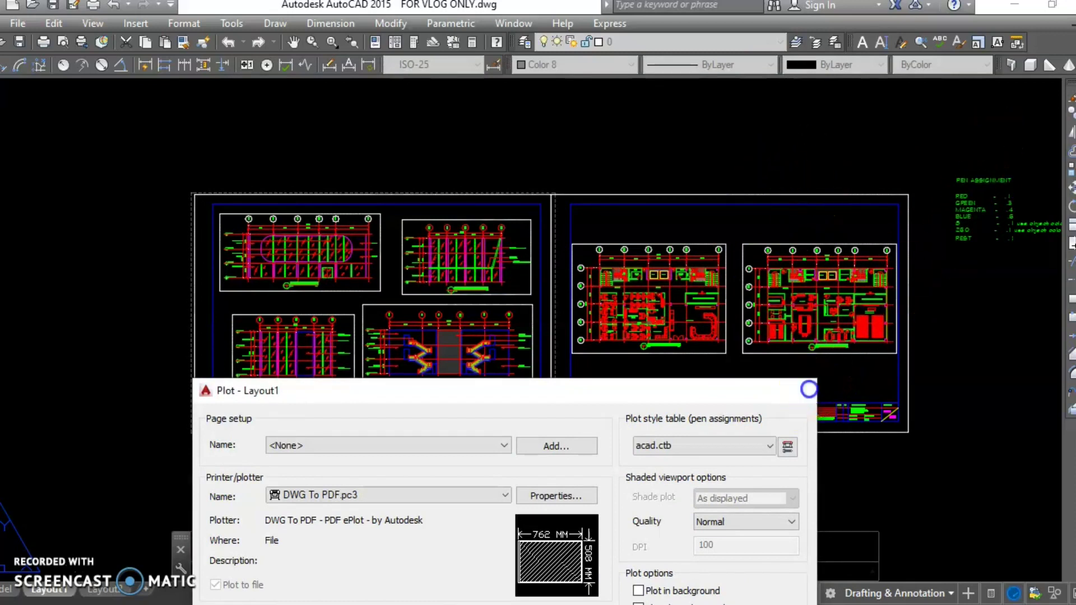
left_click(804, 391)
- Zoom and pan to bring the PEN ASSIGNMENT table into view
scroll(768, 336, "up", 2)
scroll(758, 268, "up", 2)
scroll(758, 269, "up", 2)
mouse_move(739, 284)
middle_mouse_down()
mouse_move(581, 300)
mouse_move(572, 288)
middle_mouse_up()
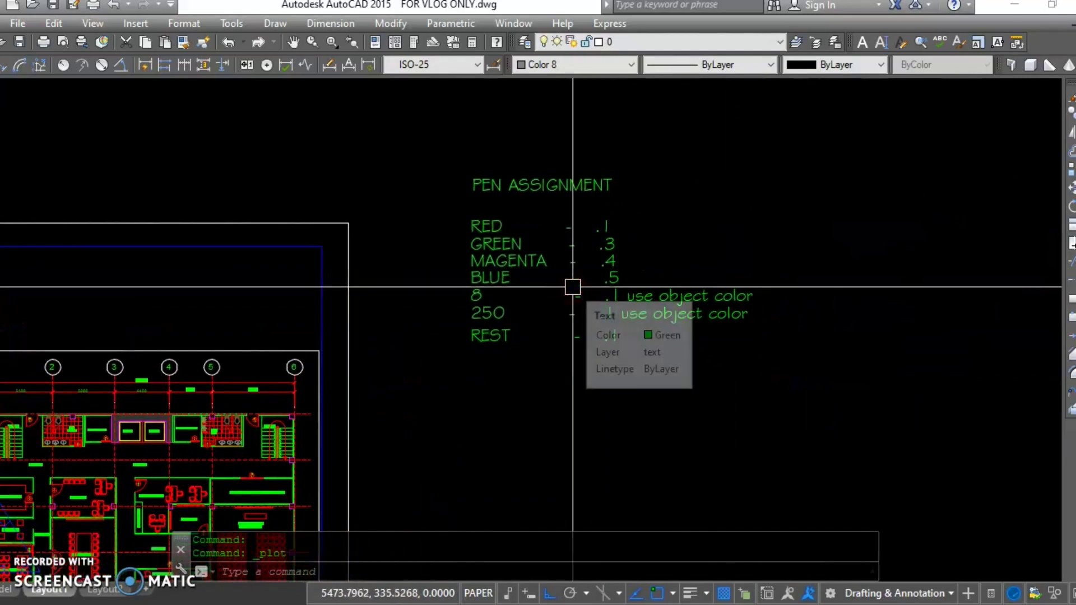
- Reopen Plot with Ctrl+P, apply the <Previous plot> page setup, and move the dialog down
key("ctrl+p")
left_click(385, 125)
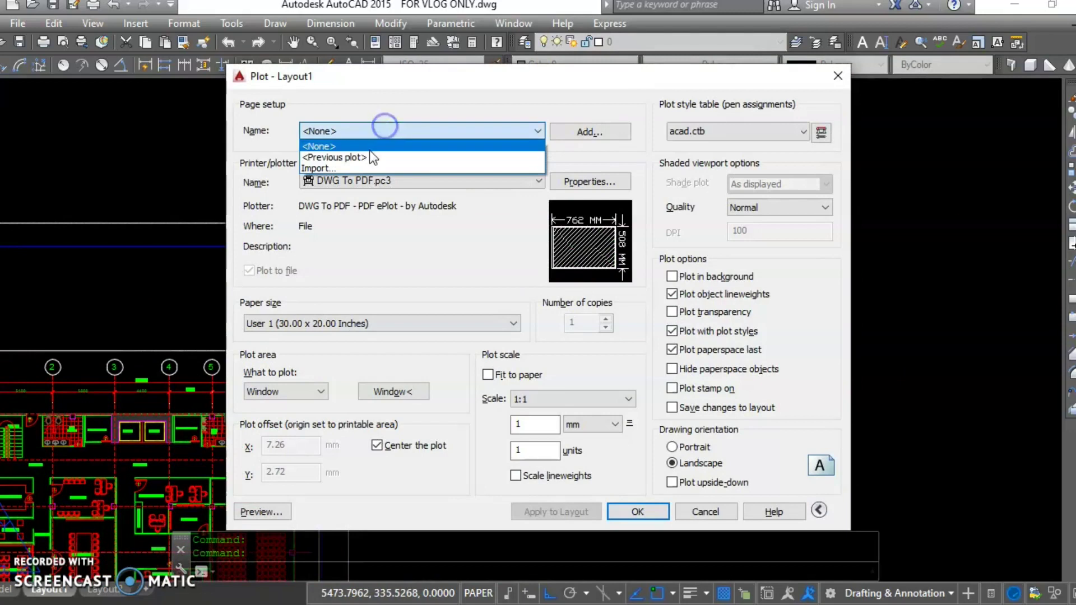
left_click(368, 149)
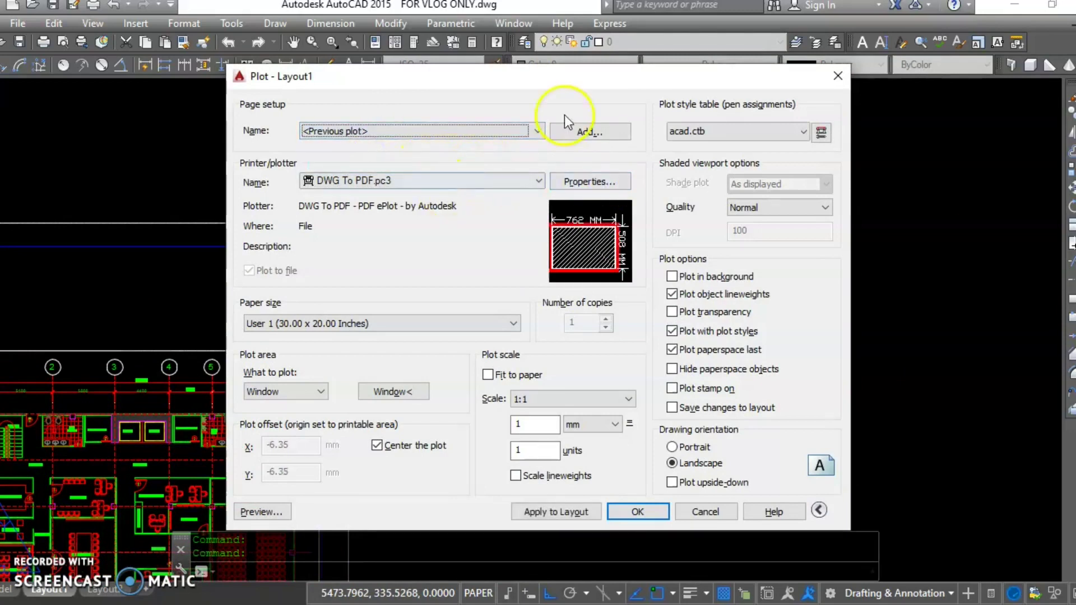
left_click_drag(608, 88, 463, 485)
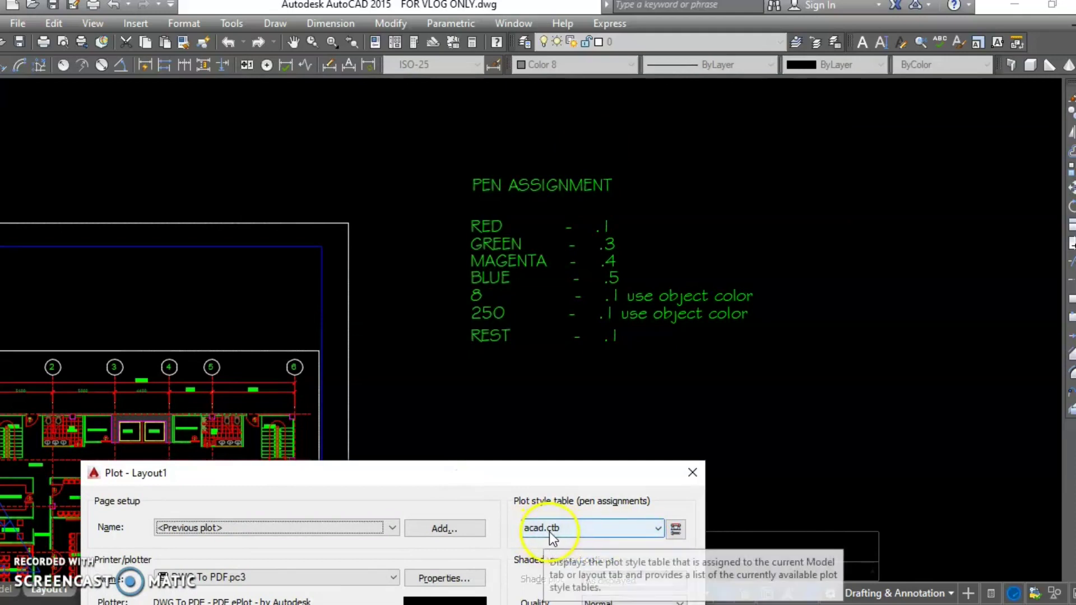
- Edit acad.ctb so Color 1 through Color 255 plot Black at 0.1000 mm lineweight
left_click(677, 530)
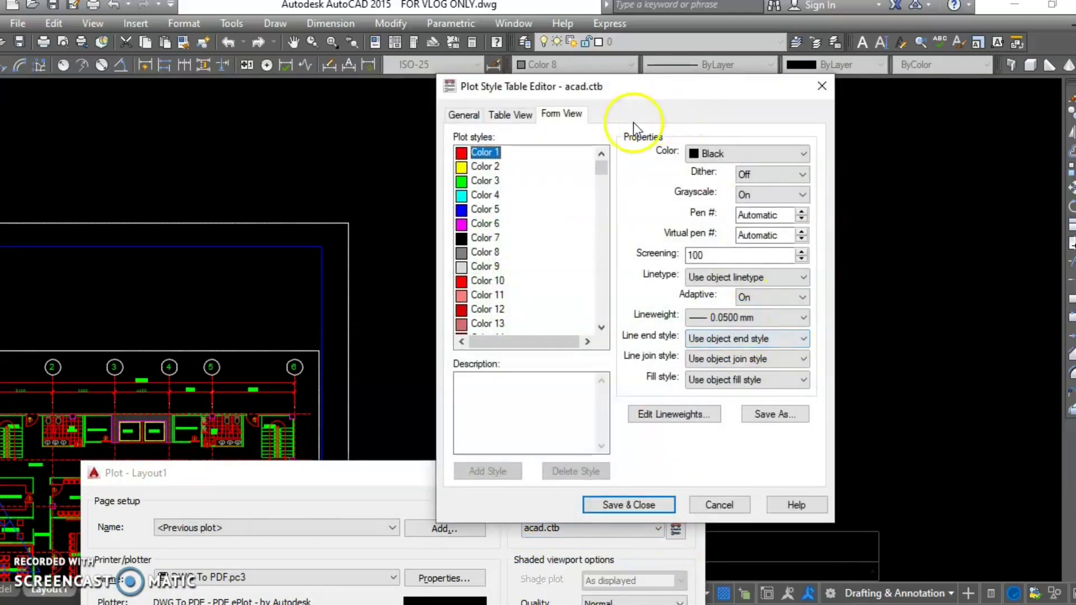
mouse_move(625, 95)
left_mouse_down()
mouse_move(203, 255)
mouse_move(233, 123)
left_mouse_up()
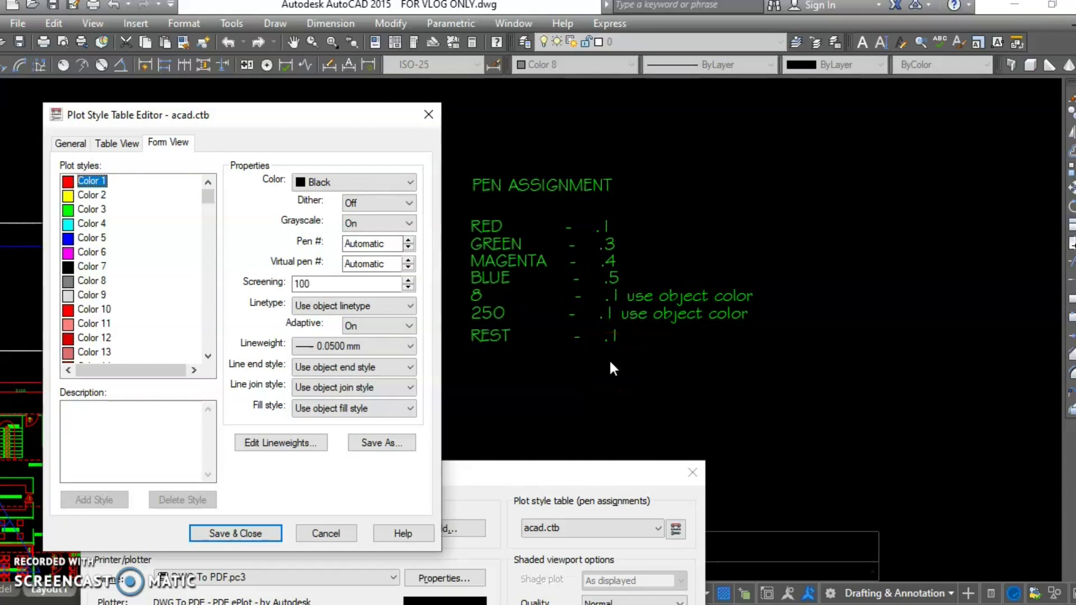
key("shift+End")
left_click(358, 178)
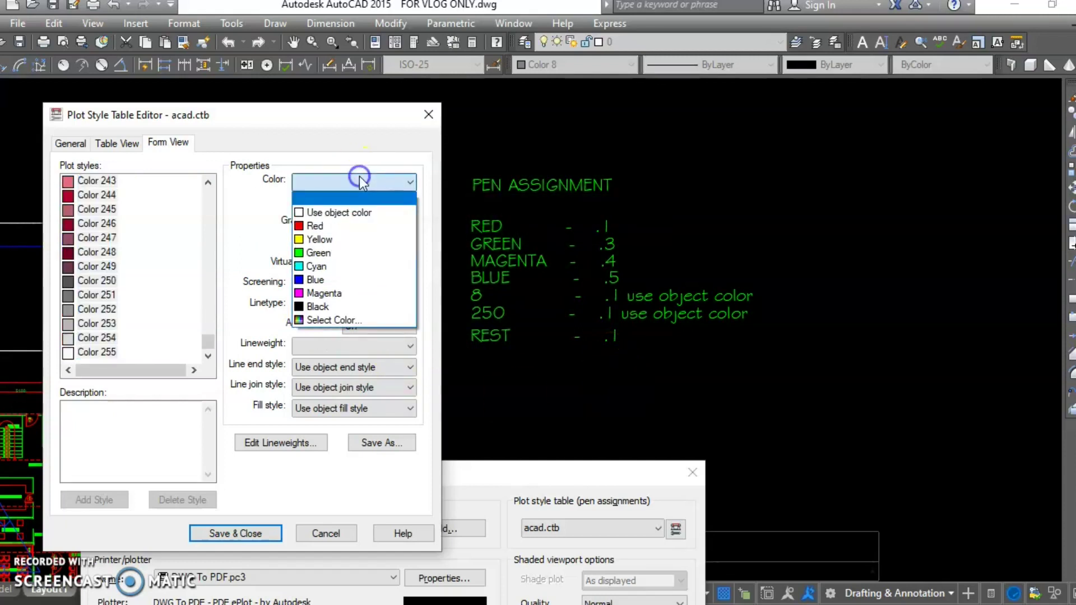
left_click(334, 308)
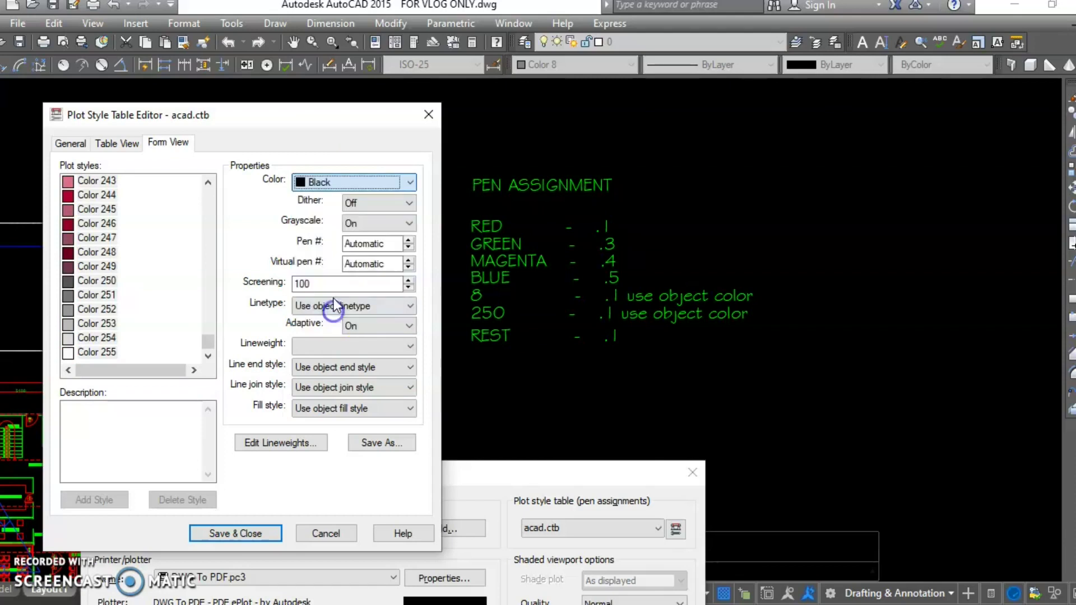
left_click(359, 263)
left_click(347, 344)
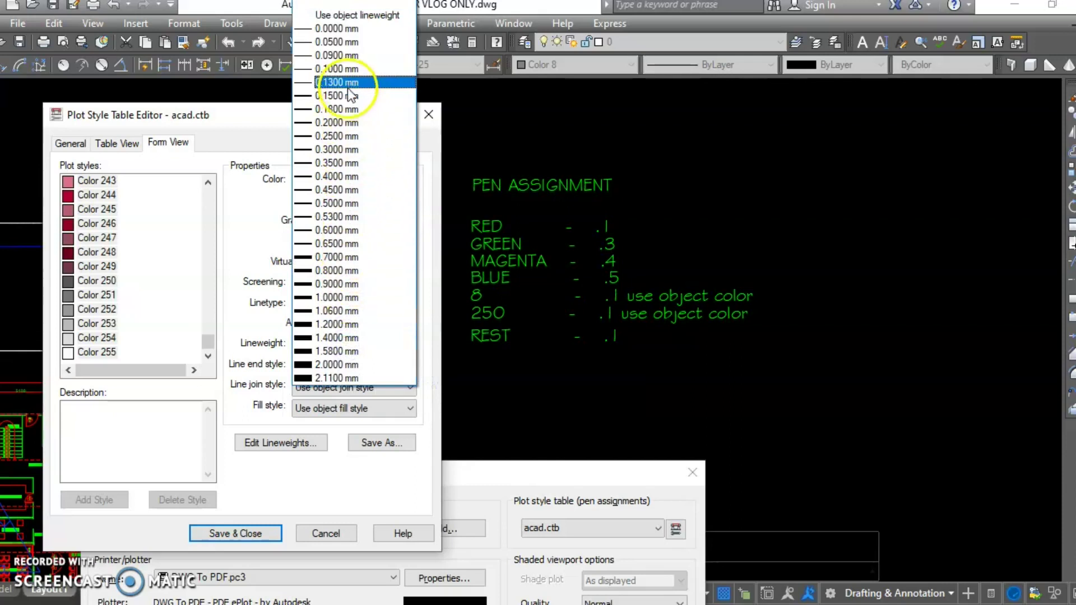
left_click(348, 69)
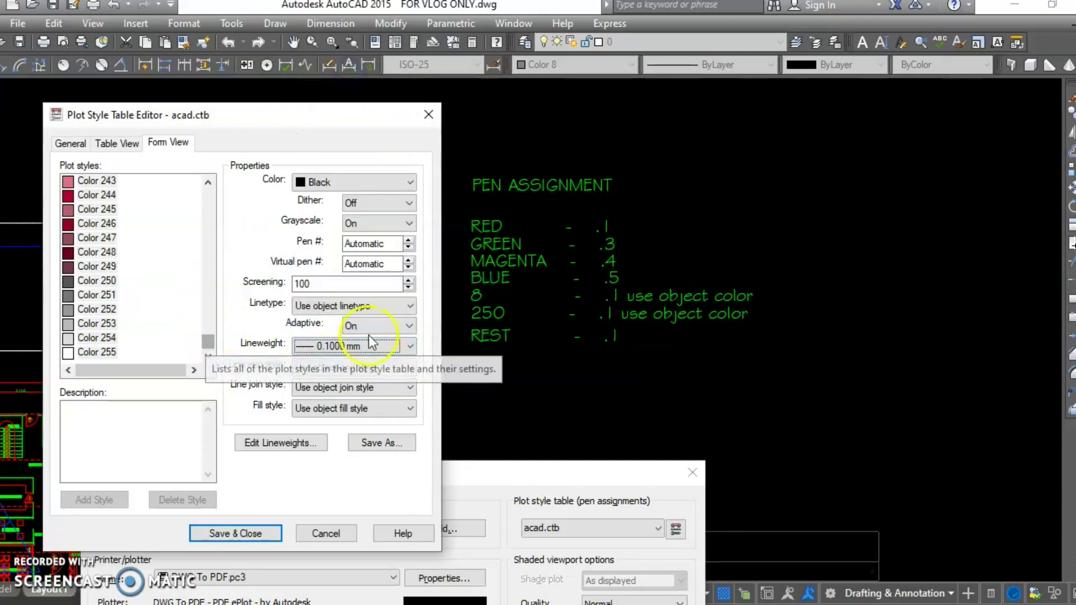
left_click_drag(208, 342, 226, 187)
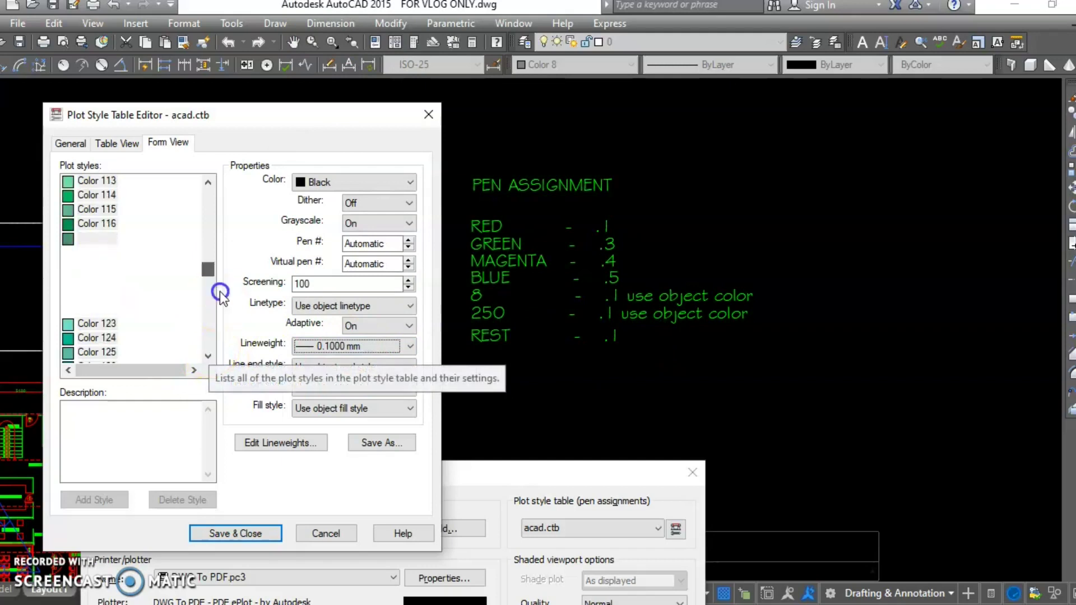
- Set lineweights of Color 3, 6 and 5 to 0.3000, 0.4000 and 0.5000 mm
left_click(94, 181)
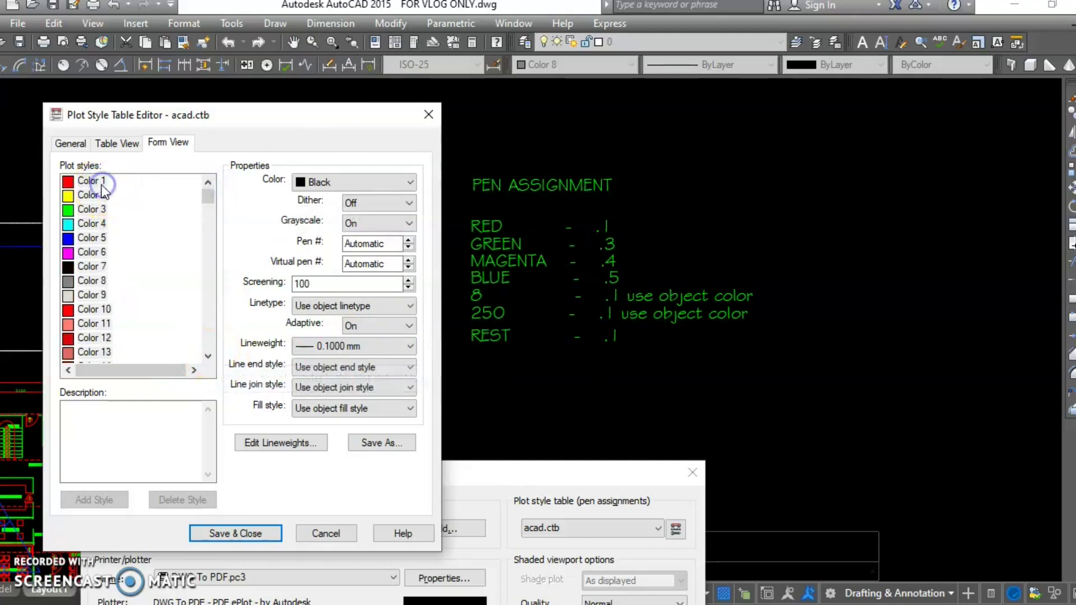
left_click(94, 195)
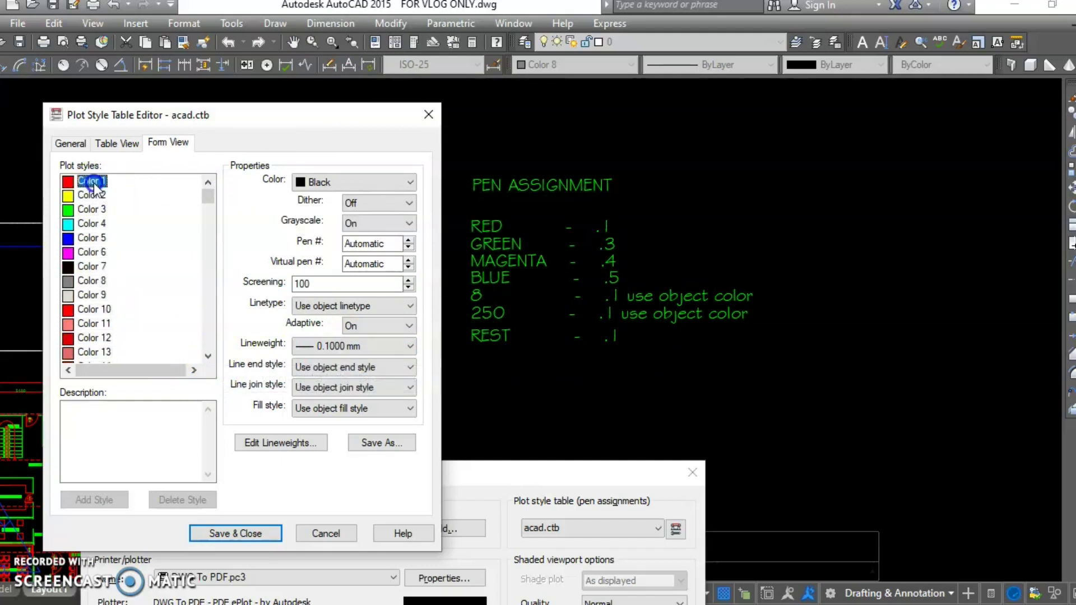
left_click(329, 306)
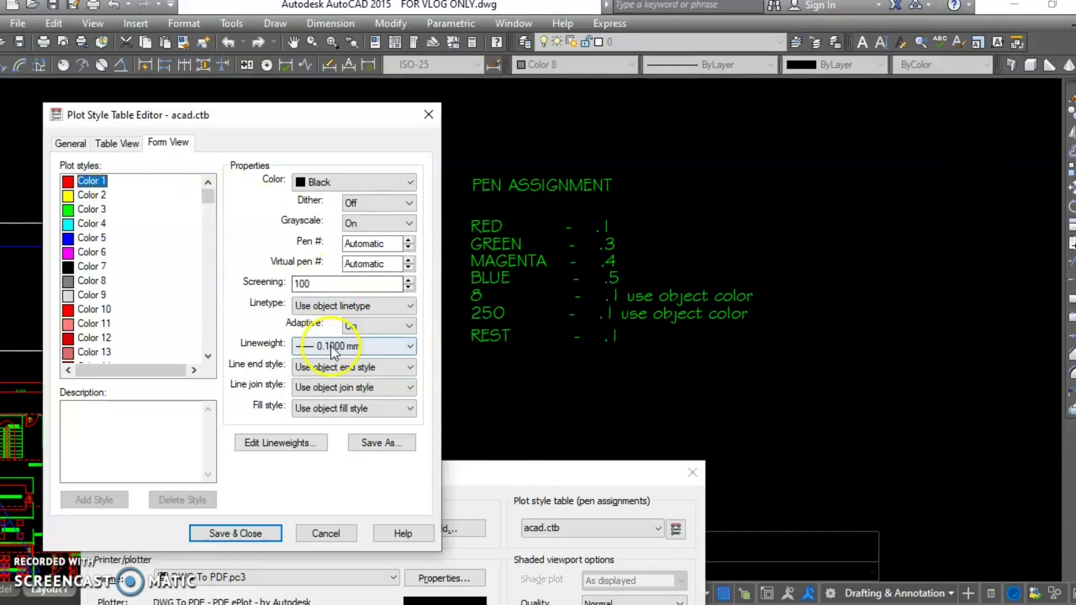
left_click(99, 213)
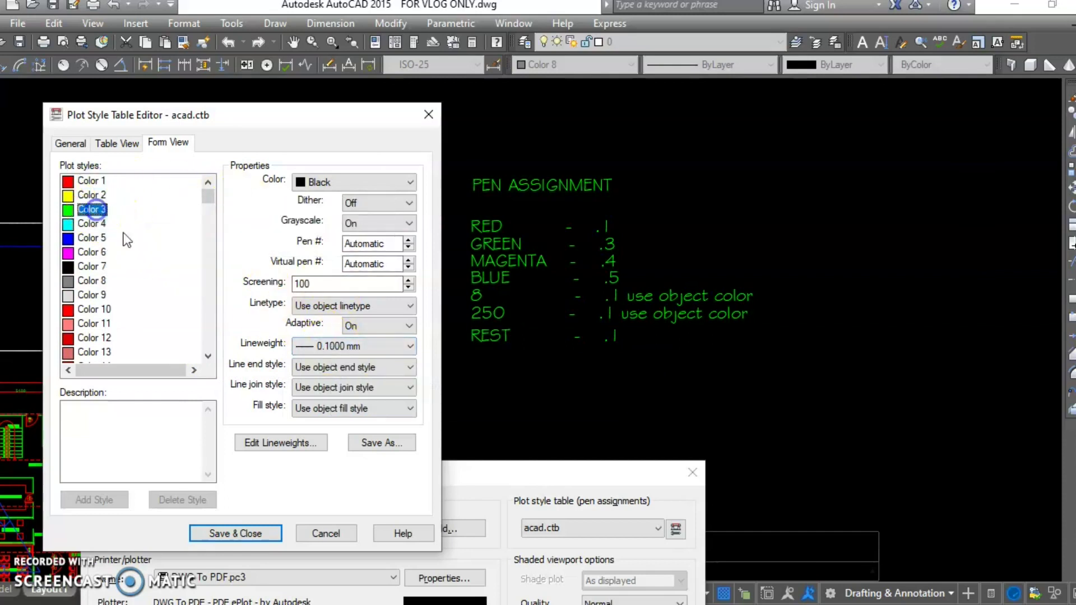
left_click(343, 346)
left_click(342, 135)
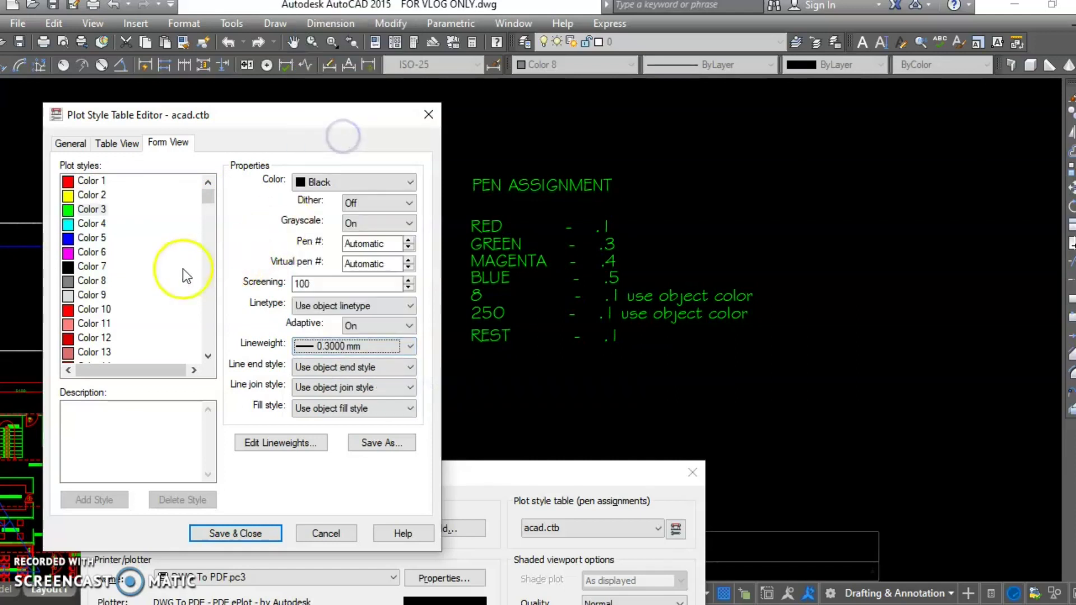
left_click(91, 253)
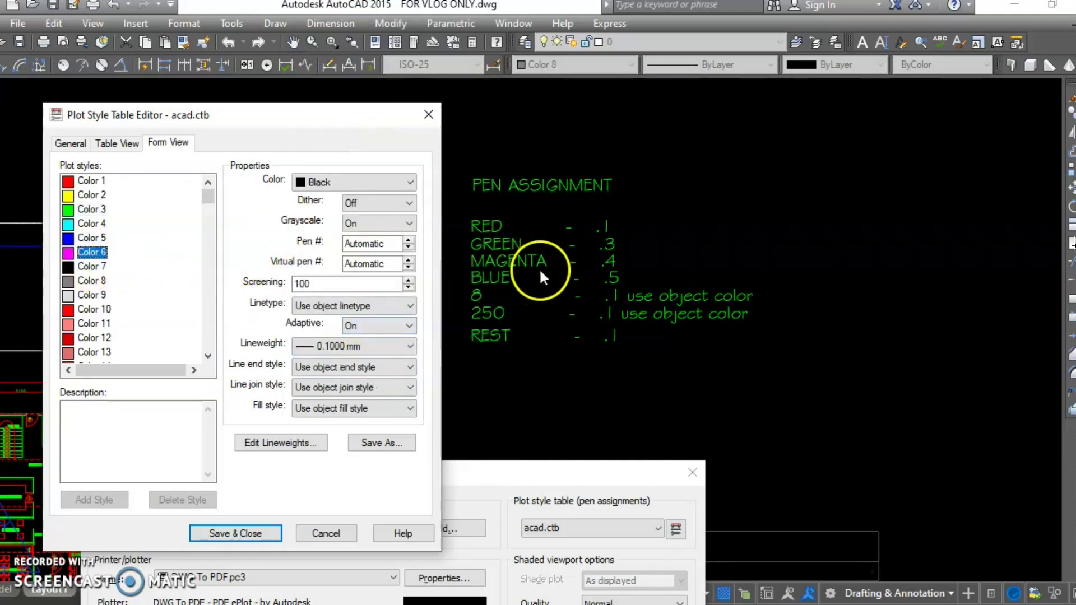
left_click(331, 346)
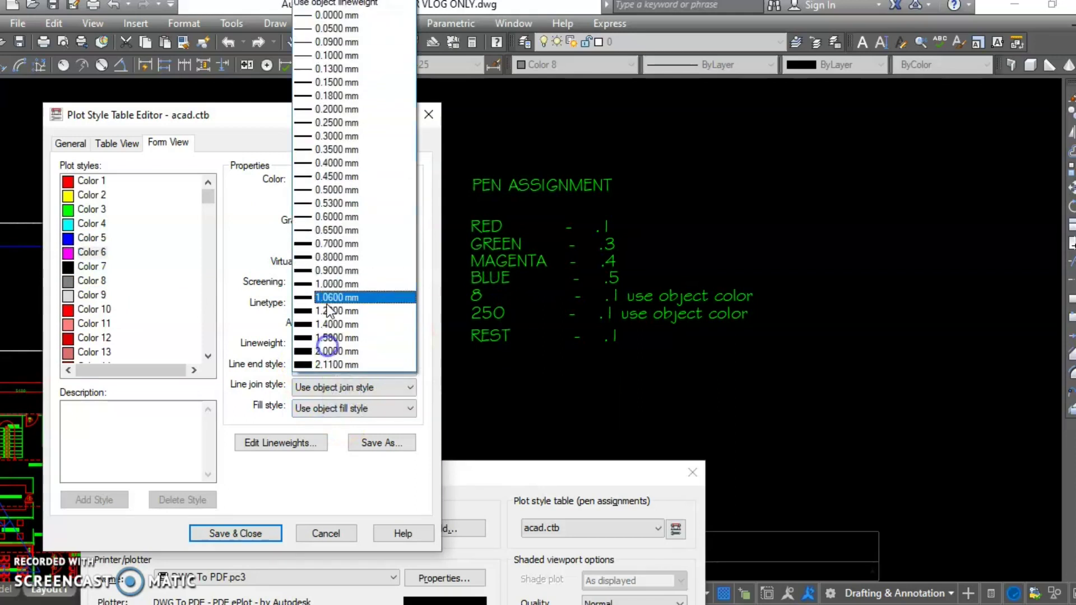
left_click(348, 164)
left_click(103, 238)
left_click(361, 346)
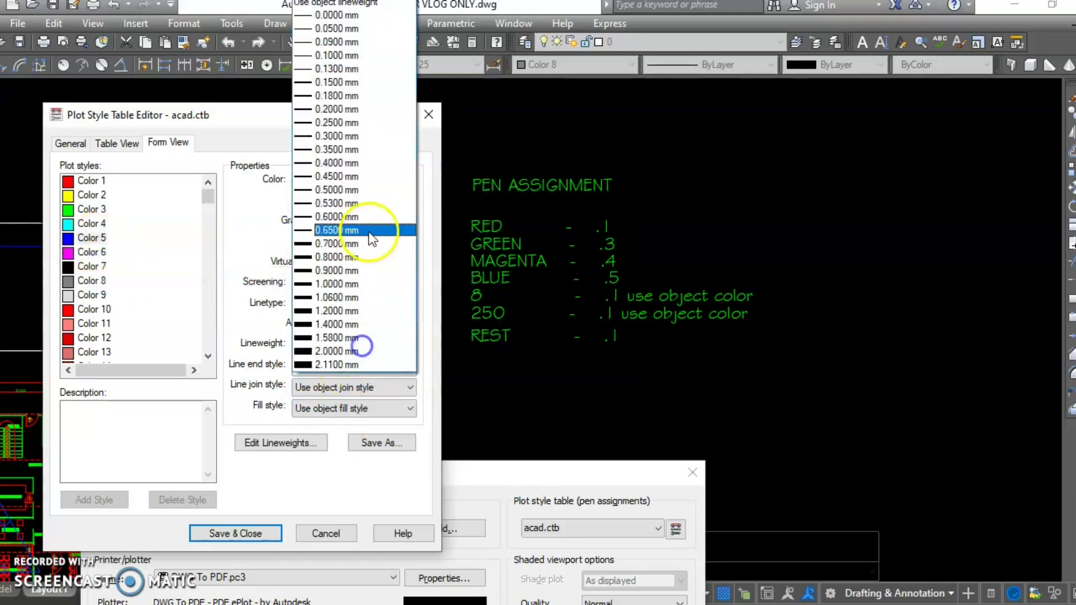
left_click(354, 190)
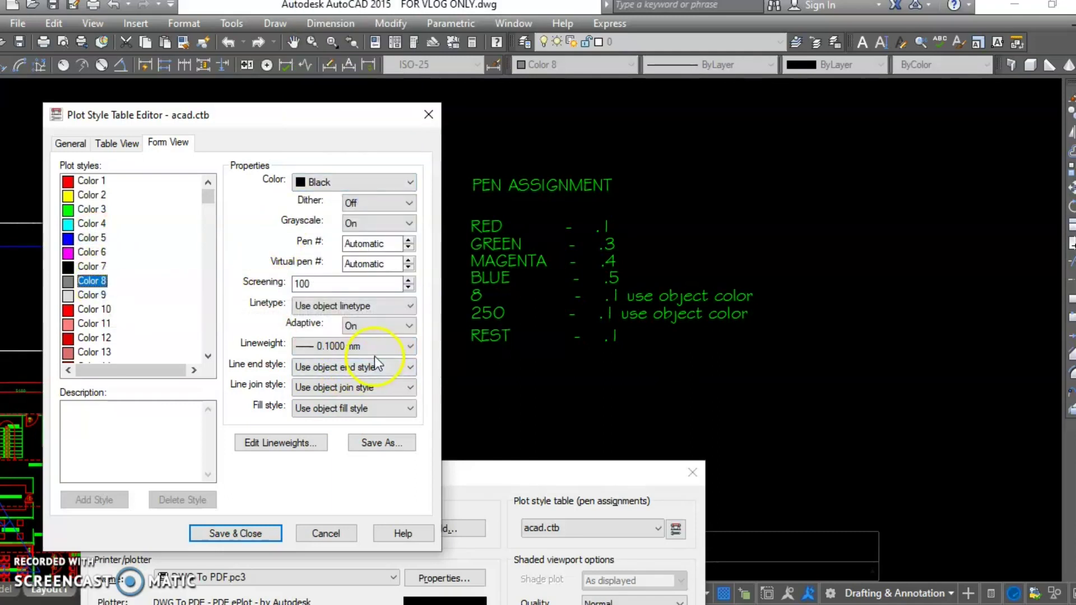
- Set Color 8's plot colour to Use object color
left_click(368, 189)
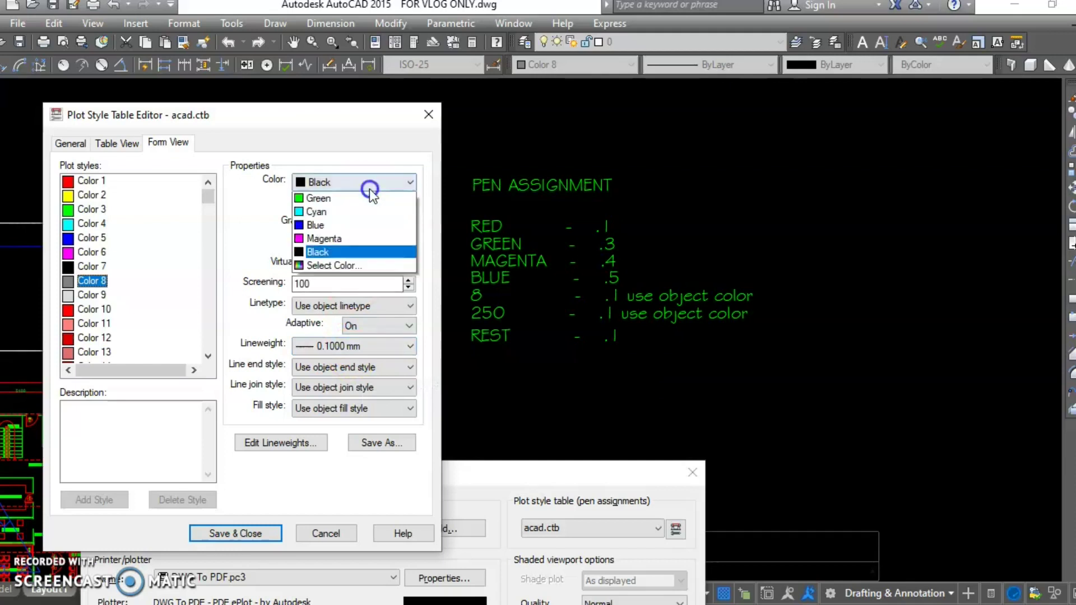
left_click(376, 200)
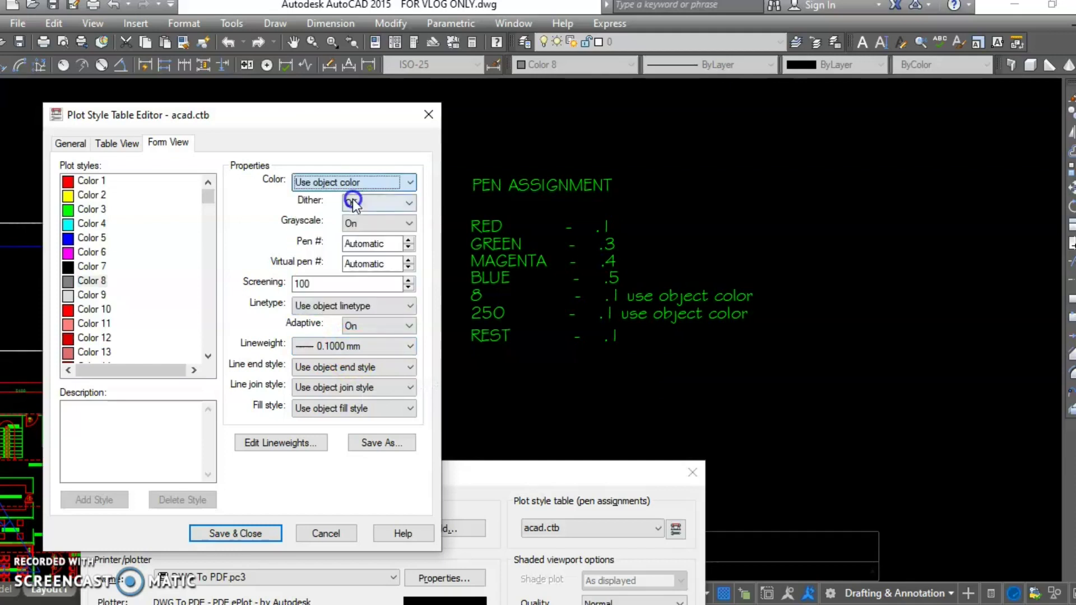
left_click(159, 308)
left_click_drag(209, 197, 193, 332)
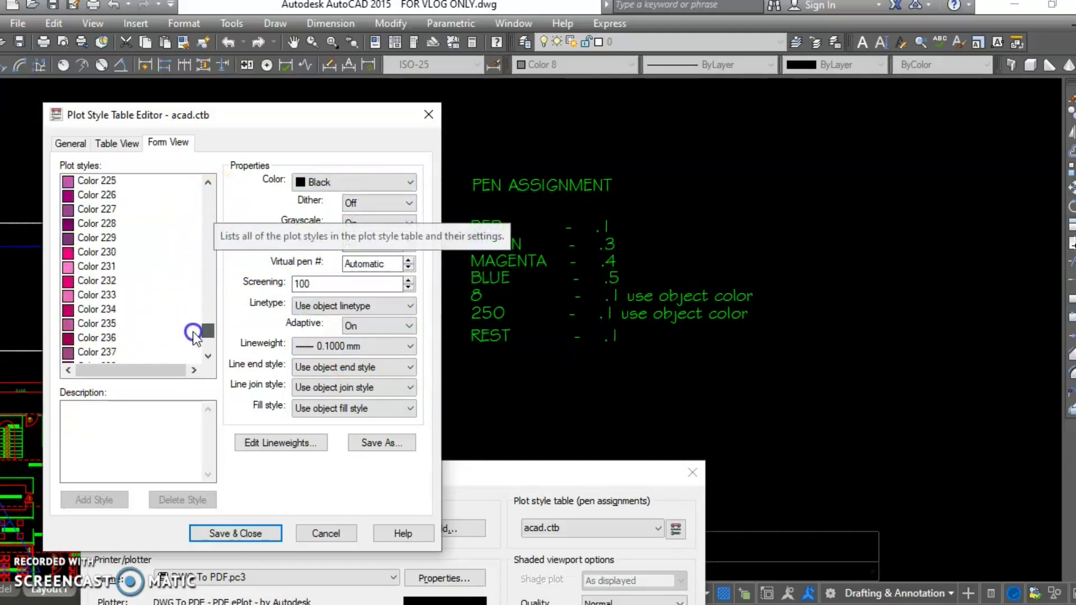
- Set Color 250 to Use object color with Dither On and Grayscale Off
left_click(106, 294)
scroll(113, 303, "down", 2)
scroll(115, 336, "down", 3)
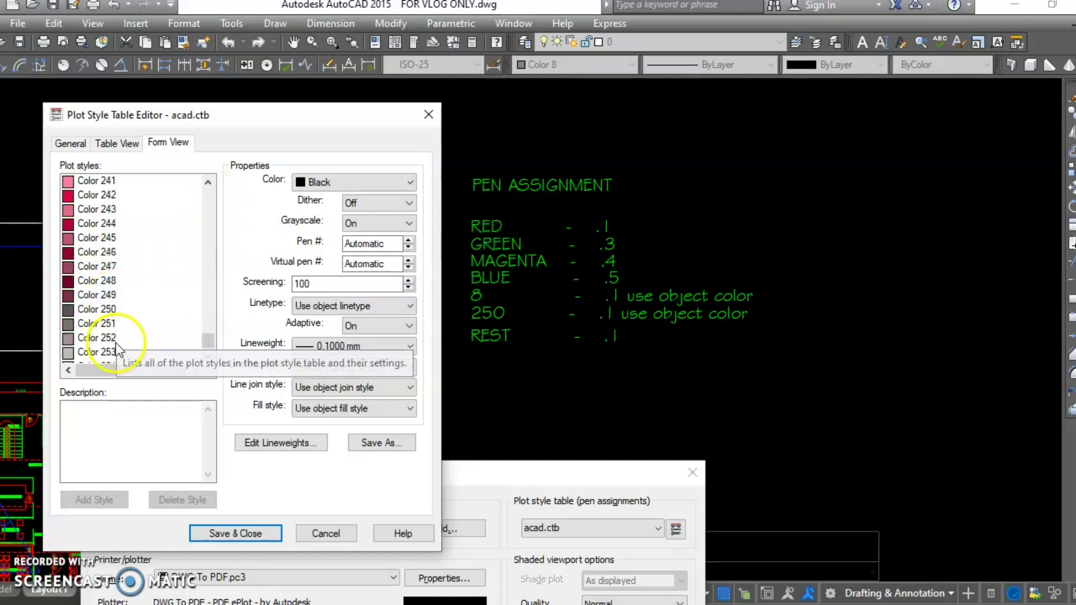
left_click(111, 309)
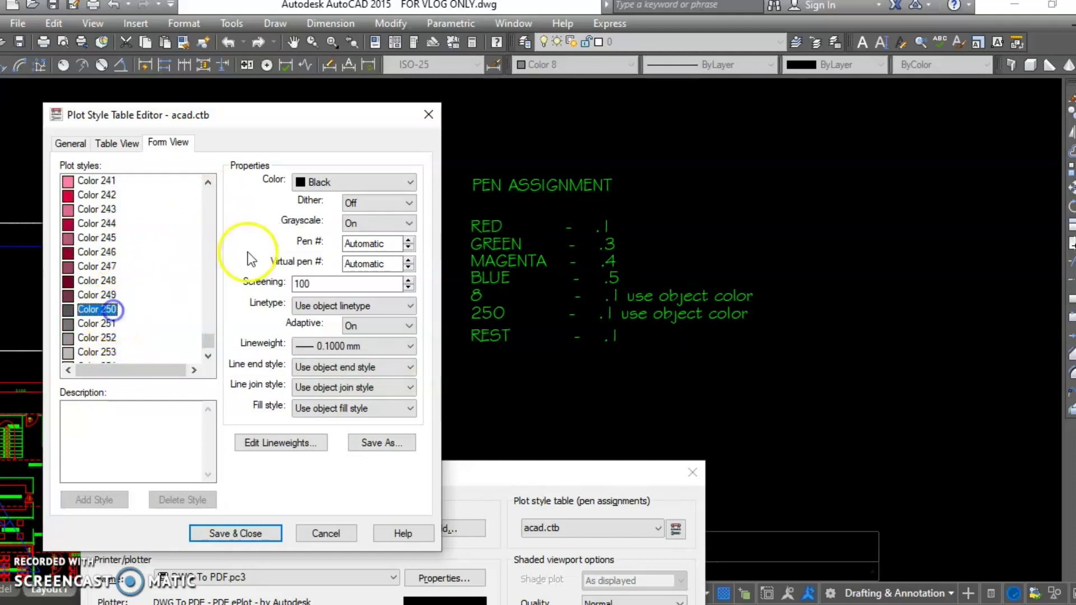
left_click(341, 186)
left_click(334, 199)
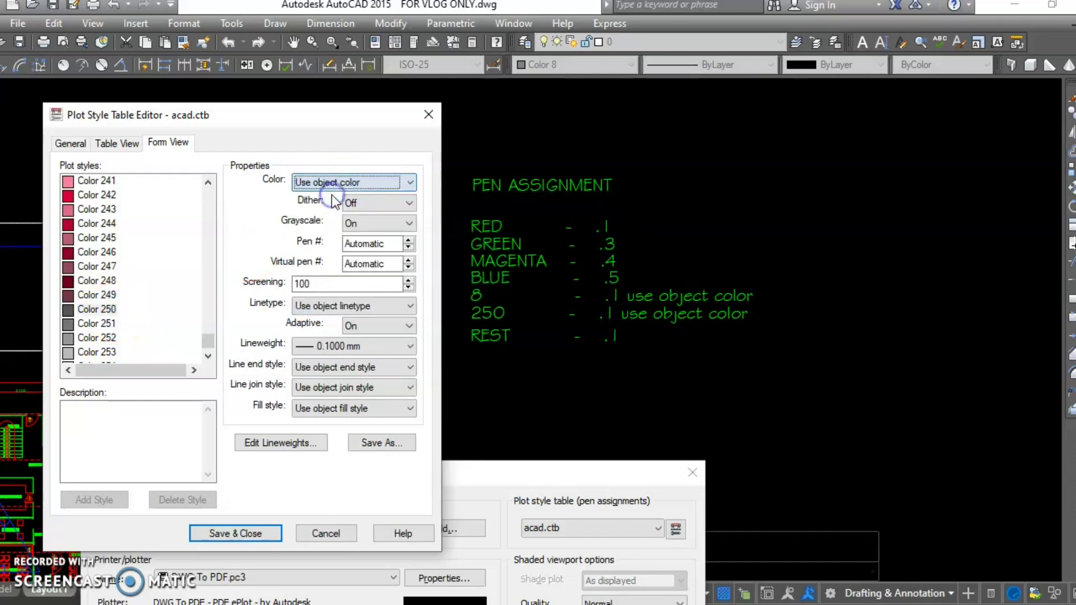
left_click(369, 202)
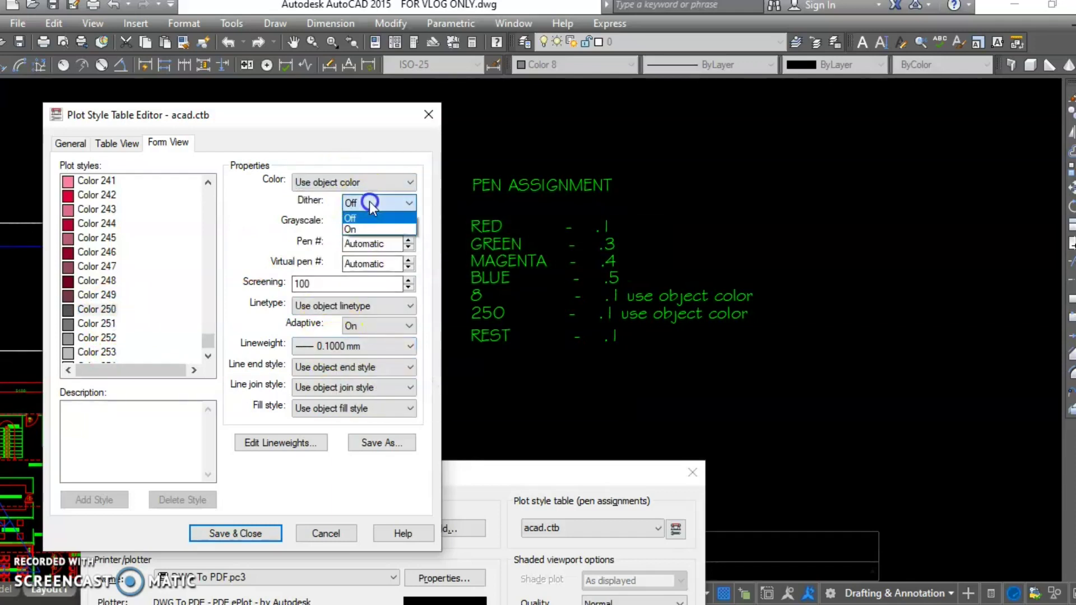
left_click(361, 227)
left_click(364, 223)
left_click(364, 239)
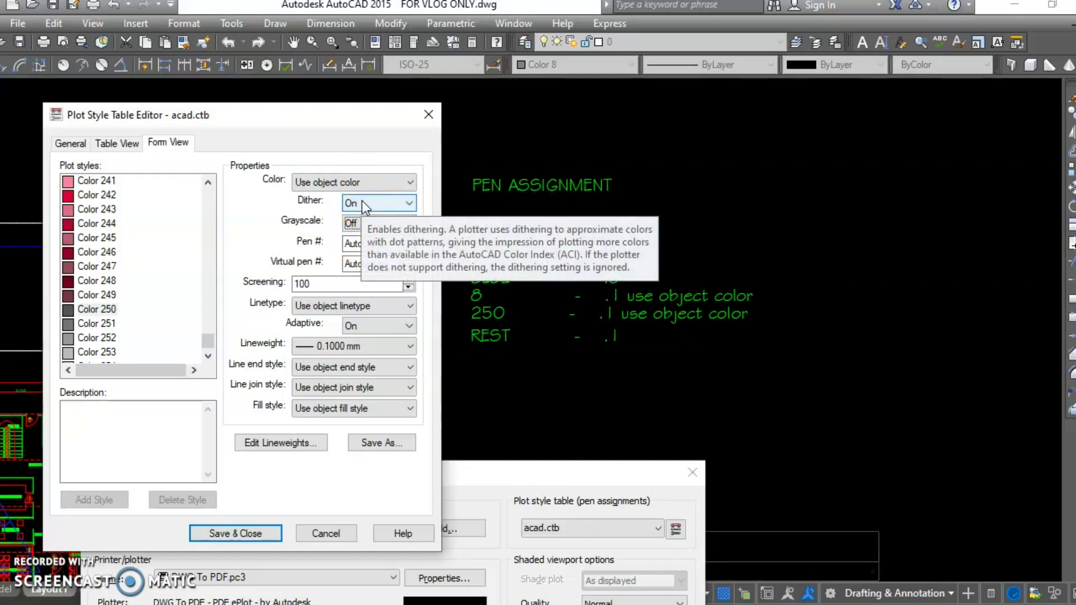
- Save and close acad.ctb, then centre the Plot - Layout1 dialog
left_click(350, 239)
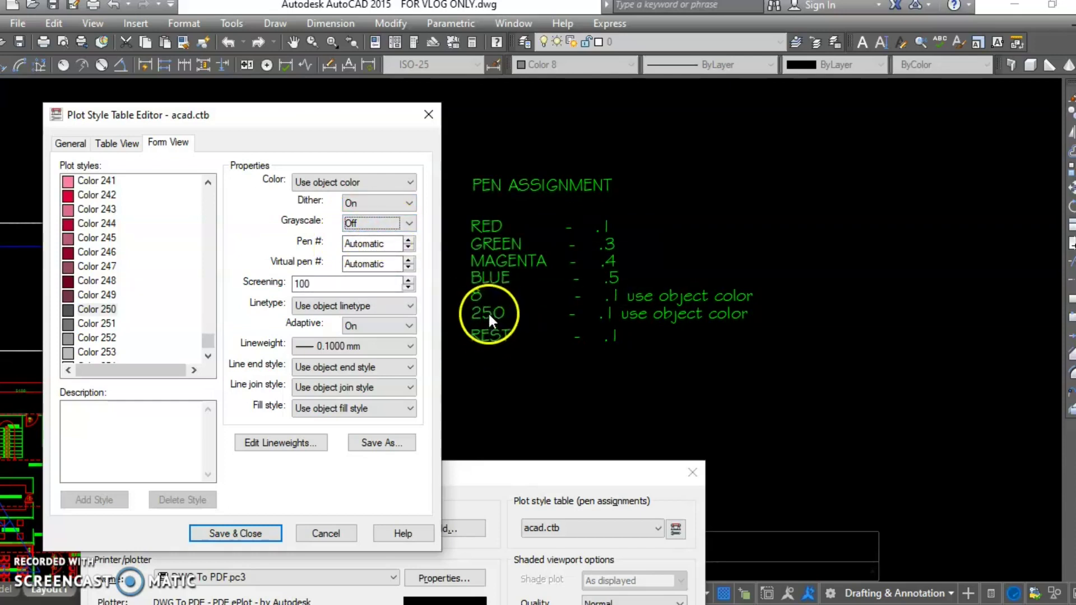
left_click(240, 537)
left_click(240, 537)
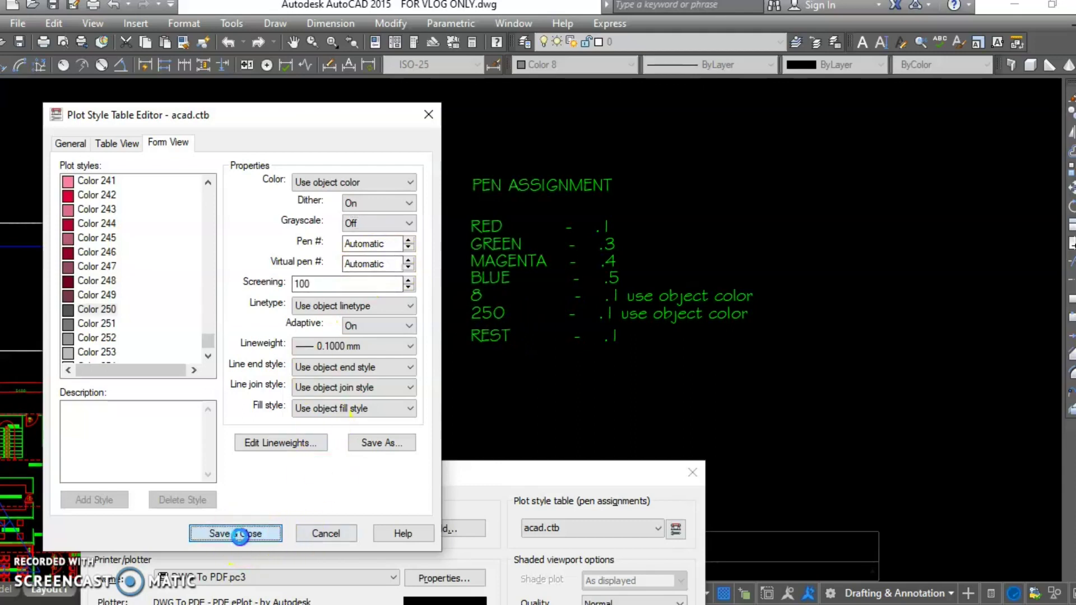
left_click_drag(456, 474, 572, 119)
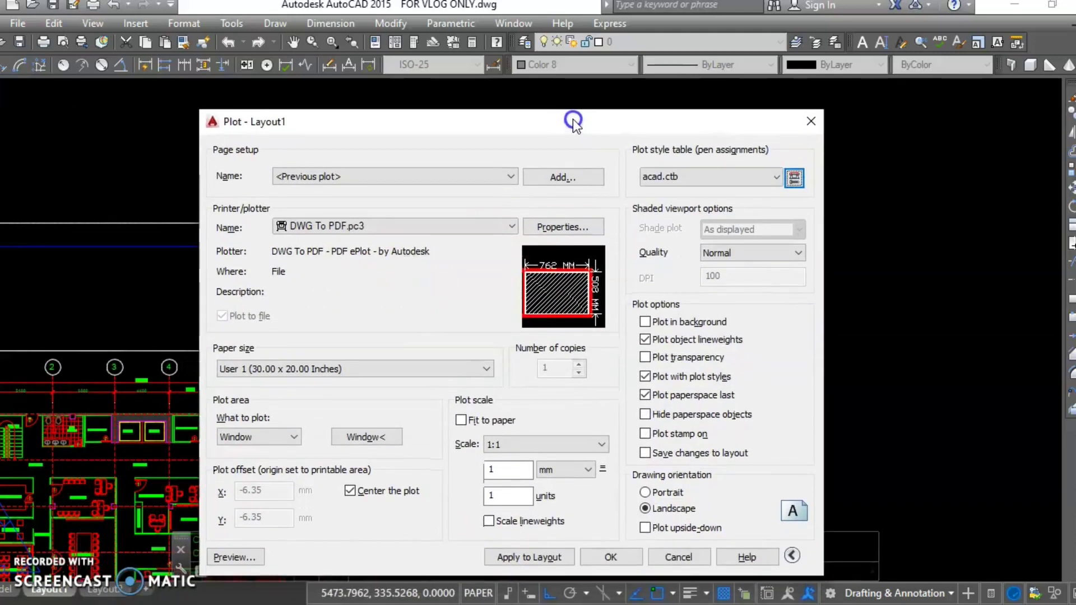
- Check the DWG To PDF plotter properties and keep User 1 (30.00 x 20.00 Inches) paper
left_click(548, 226)
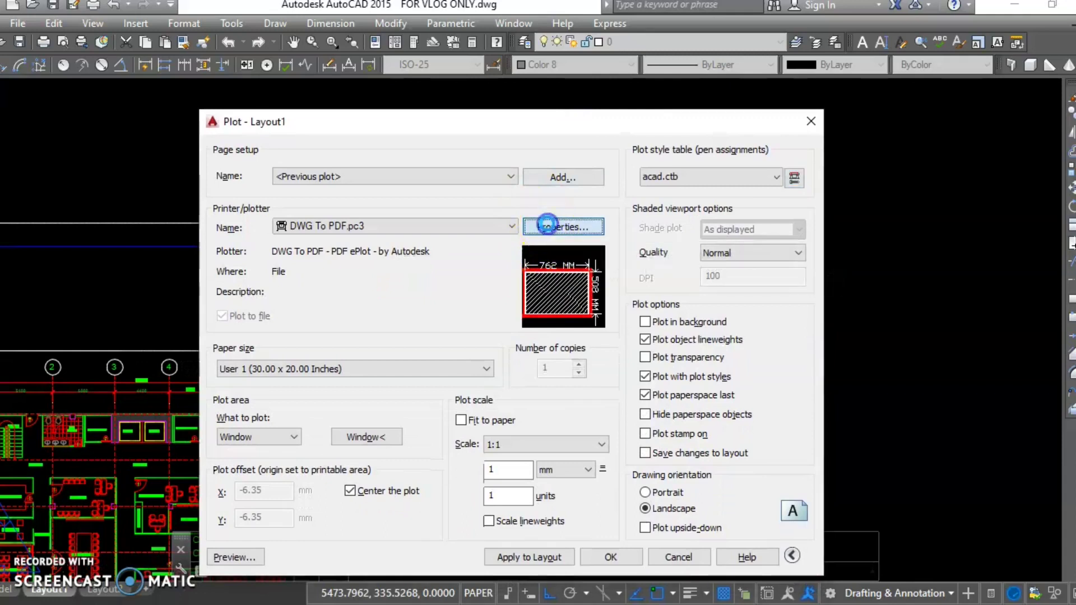
left_click(446, 519)
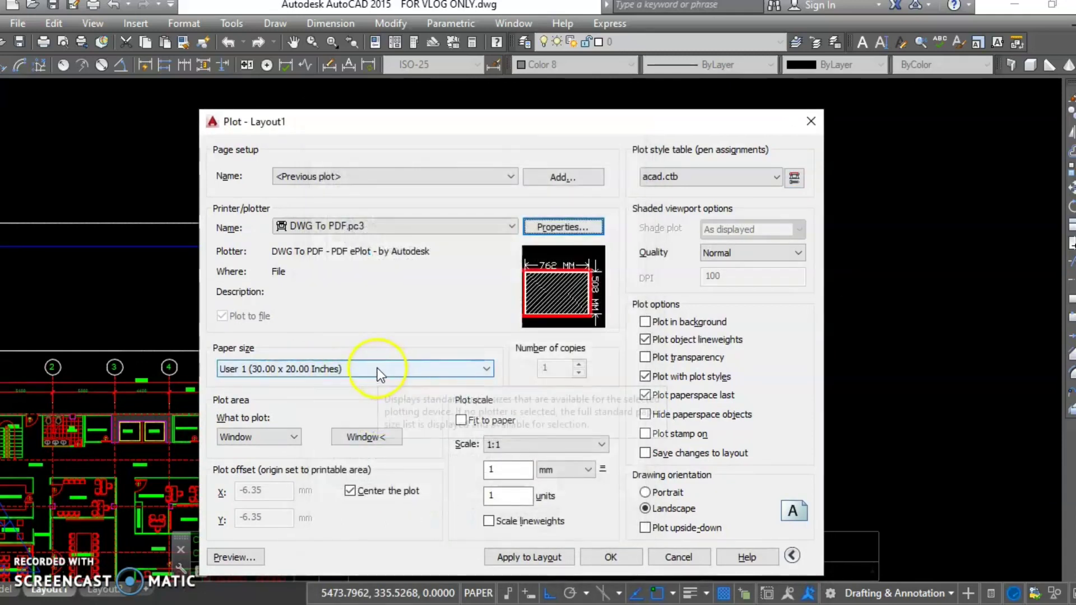
left_click(357, 374)
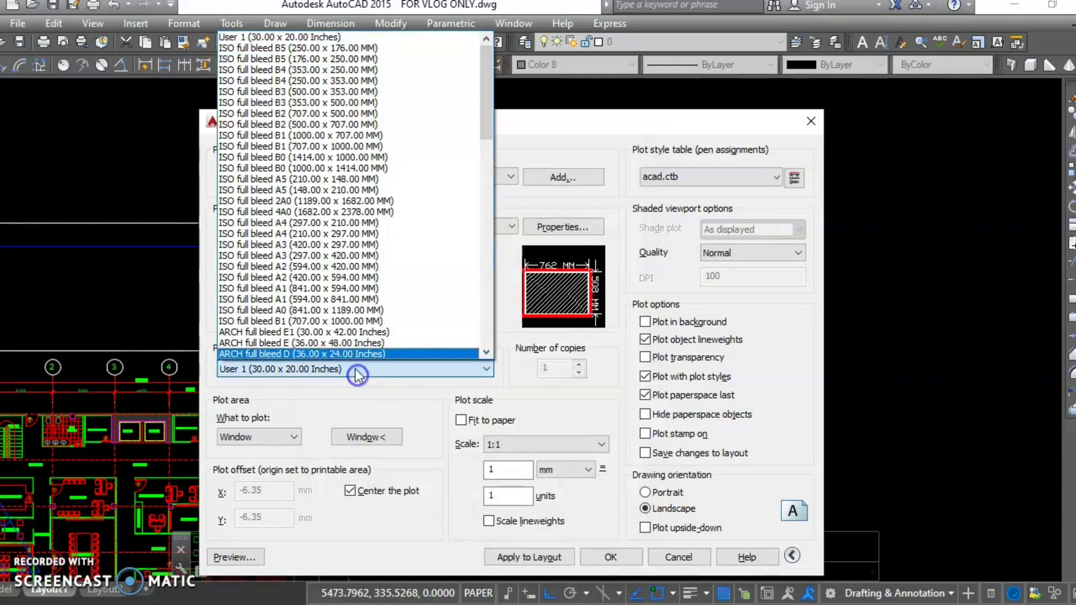
left_click(333, 34)
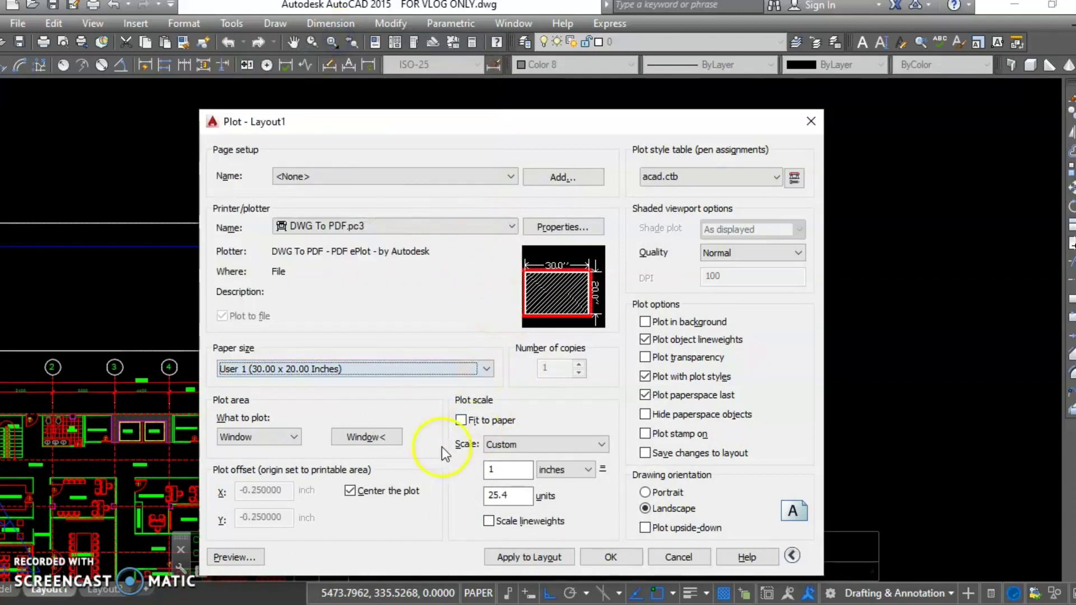
- Window the elevations sheet as the plot area, apply it to the layout, and preview
left_click(380, 439)
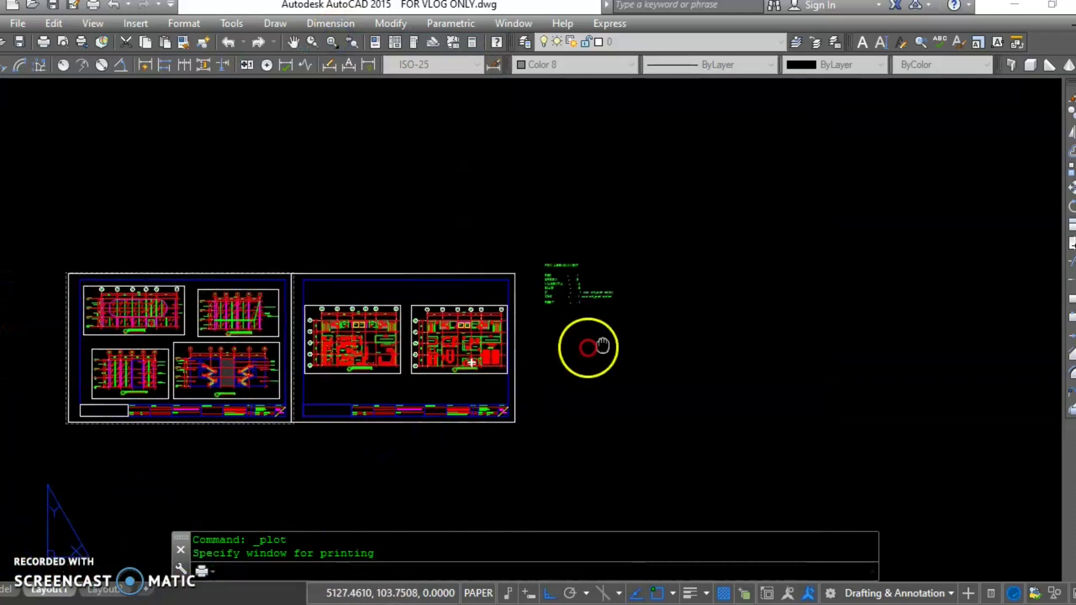
scroll(236, 395, "up", 5)
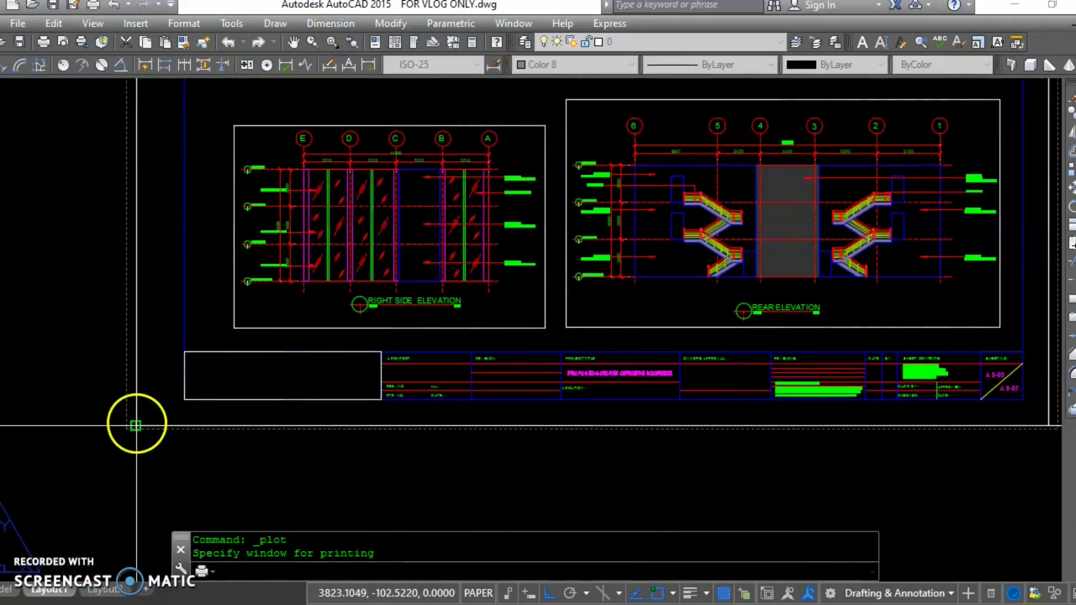
scroll(214, 380, "down", 3)
scroll(319, 435, "down", 3)
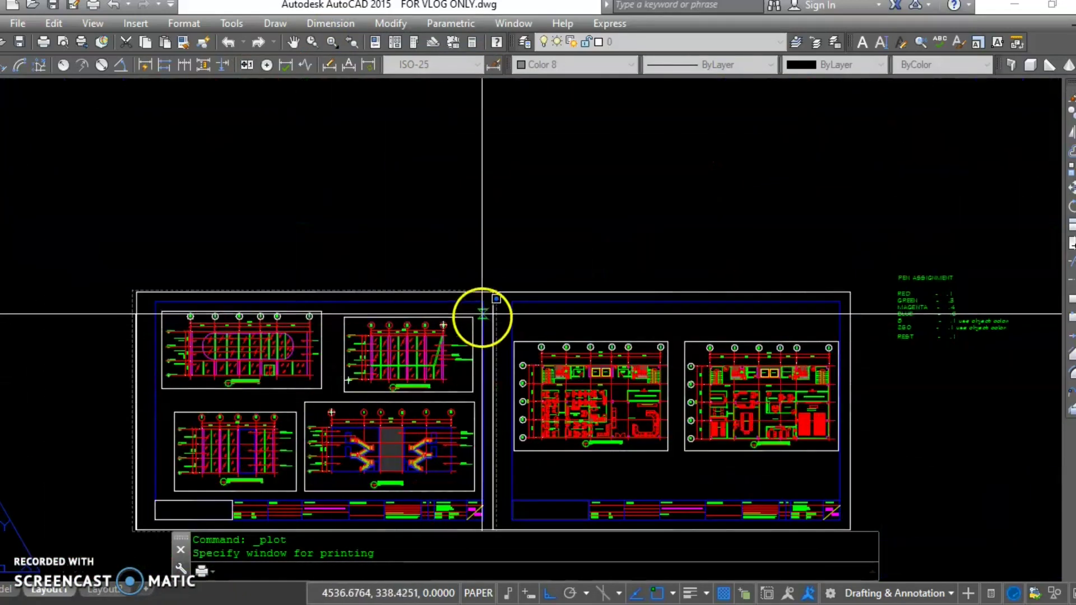
left_click(499, 292)
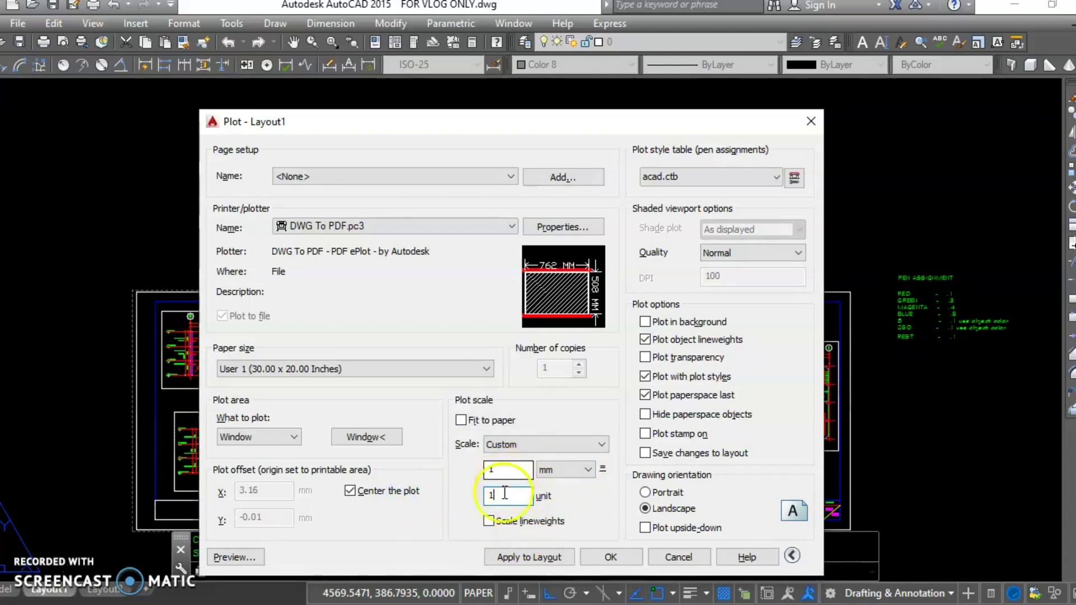
left_click(509, 557)
left_click(252, 557)
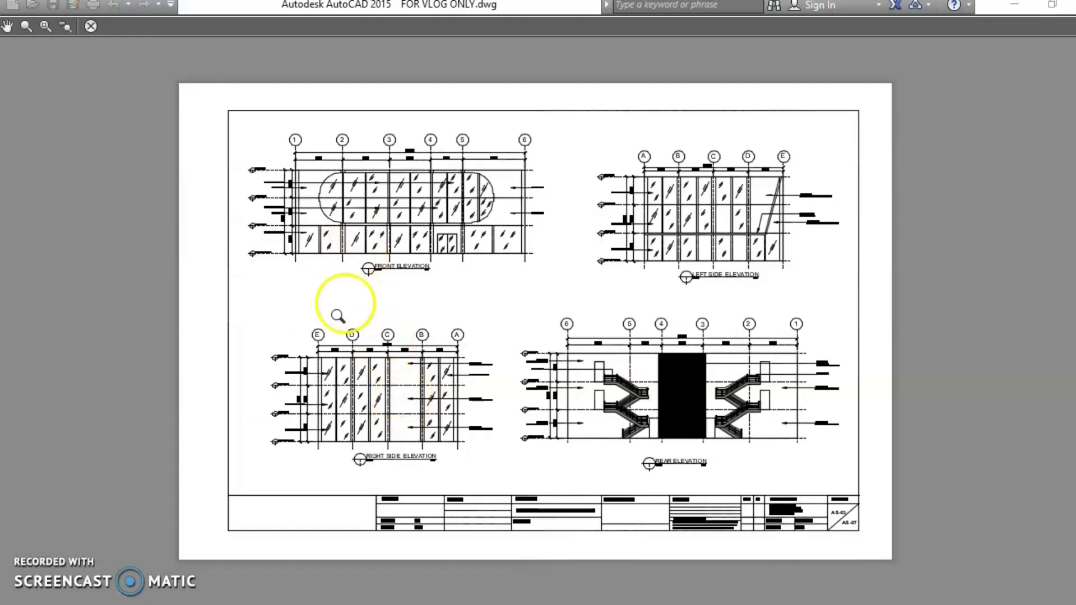
- Zoom and pan the plot preview along the title block and Rear Elevation
scroll(349, 487, "up", 5)
scroll(339, 499, "up", 2)
middle_click_drag(331, 452, 583, 419)
scroll(554, 418, "down", 5)
left_click_drag(358, 429, 418, 432)
scroll(403, 414, "up", 5)
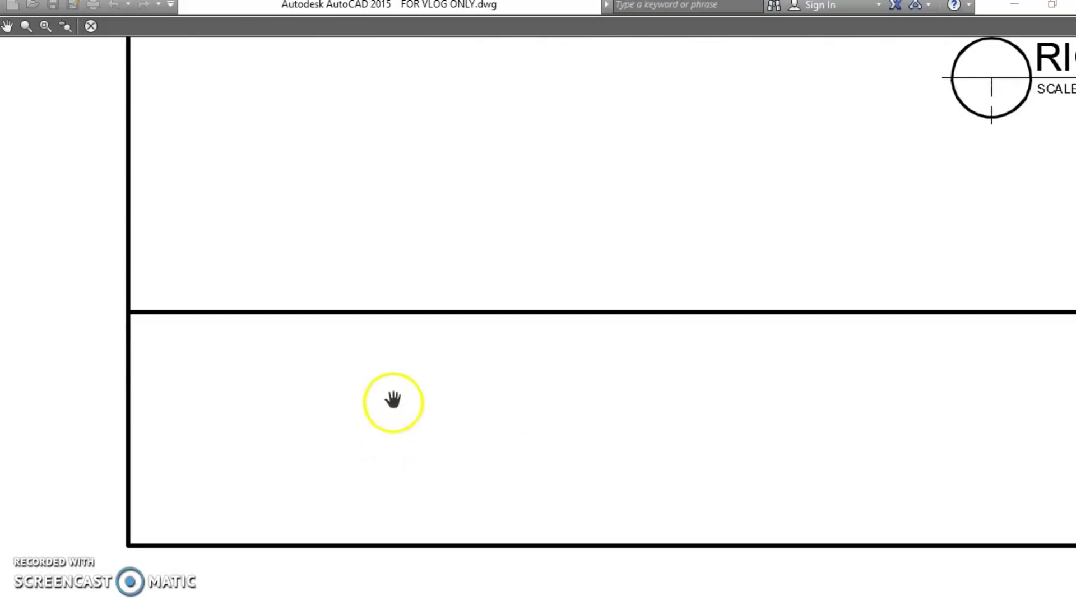
scroll(393, 424, "down", 4)
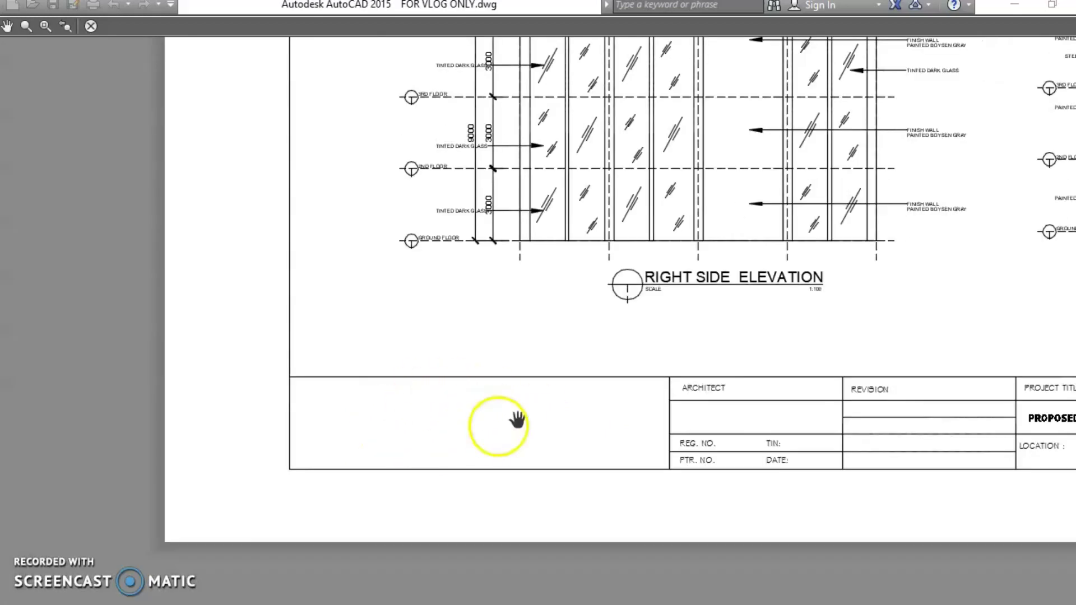
scroll(392, 426, "down", 1)
scroll(397, 413, "down", 2)
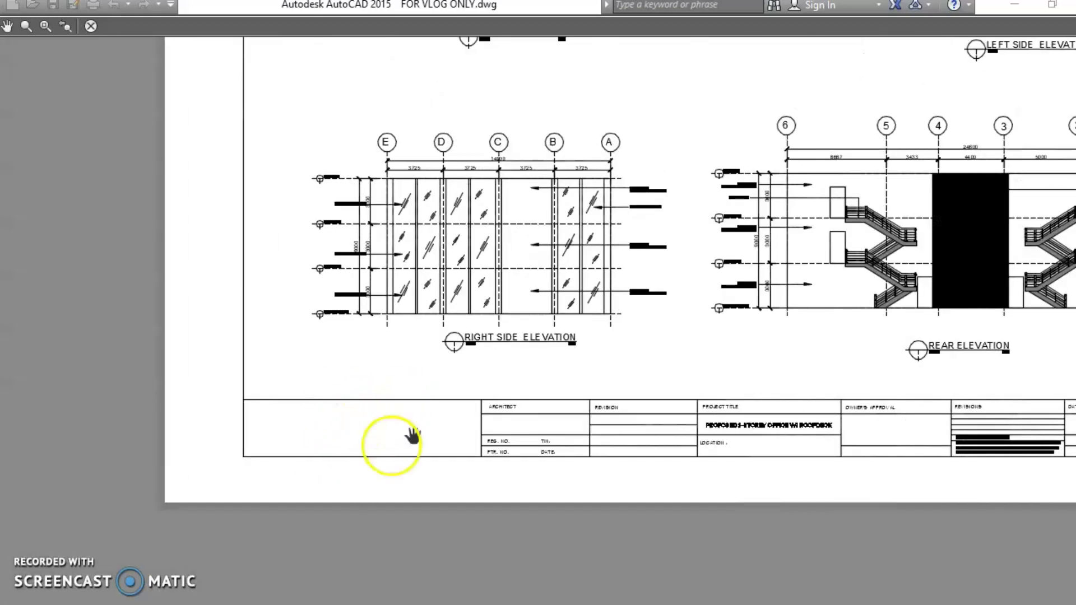
scroll(507, 424, "up", 5)
scroll(471, 416, "down", 1)
scroll(431, 423, "down", 2)
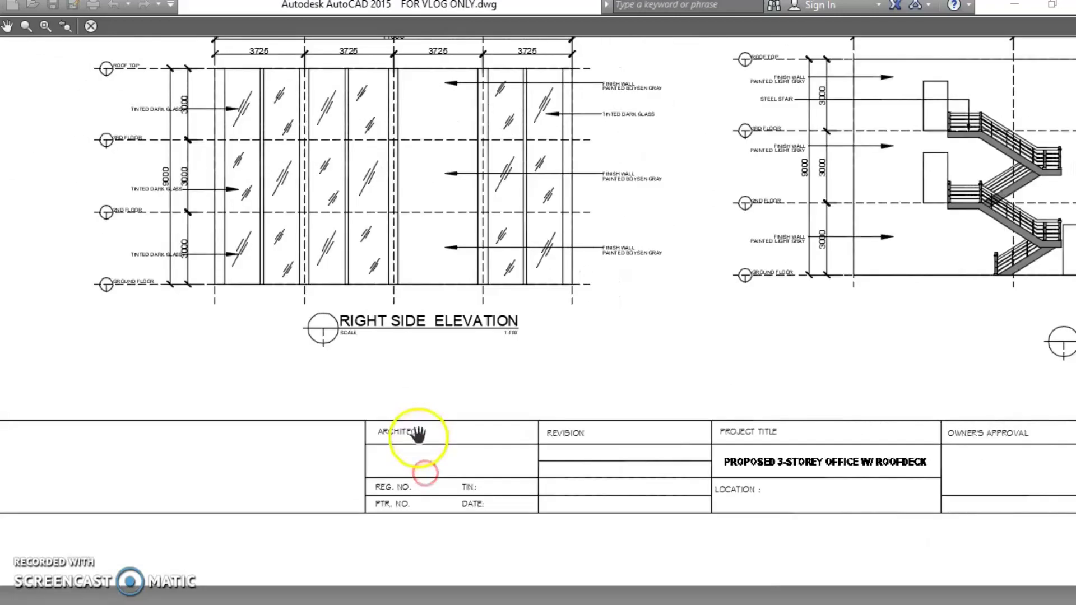
scroll(499, 435, "down", 4)
scroll(543, 438, "up", 4)
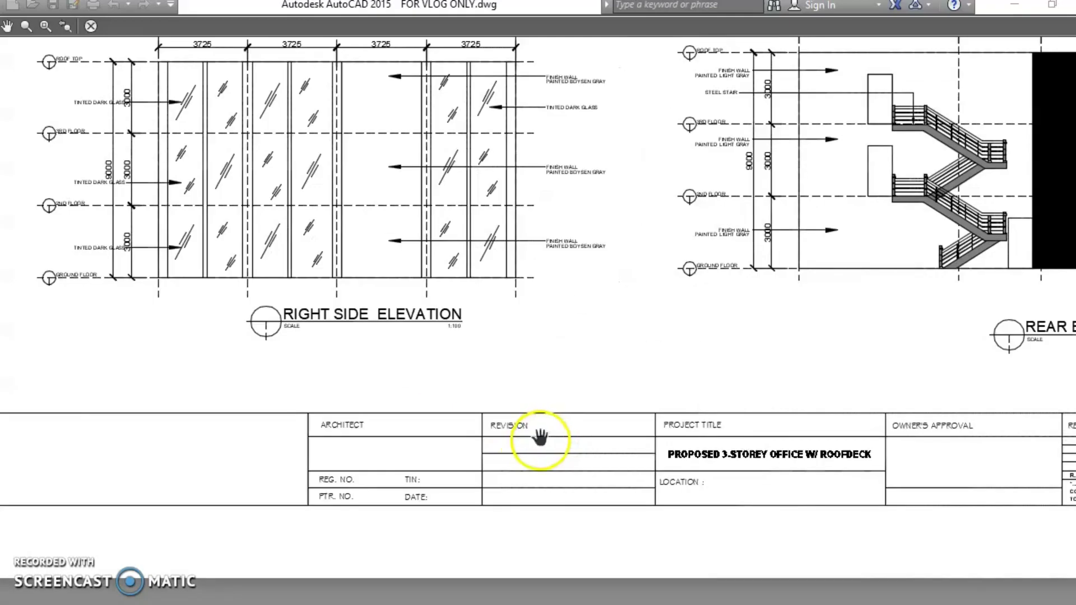
left_click_drag(543, 437, 344, 454)
scroll(600, 439, "down", 2)
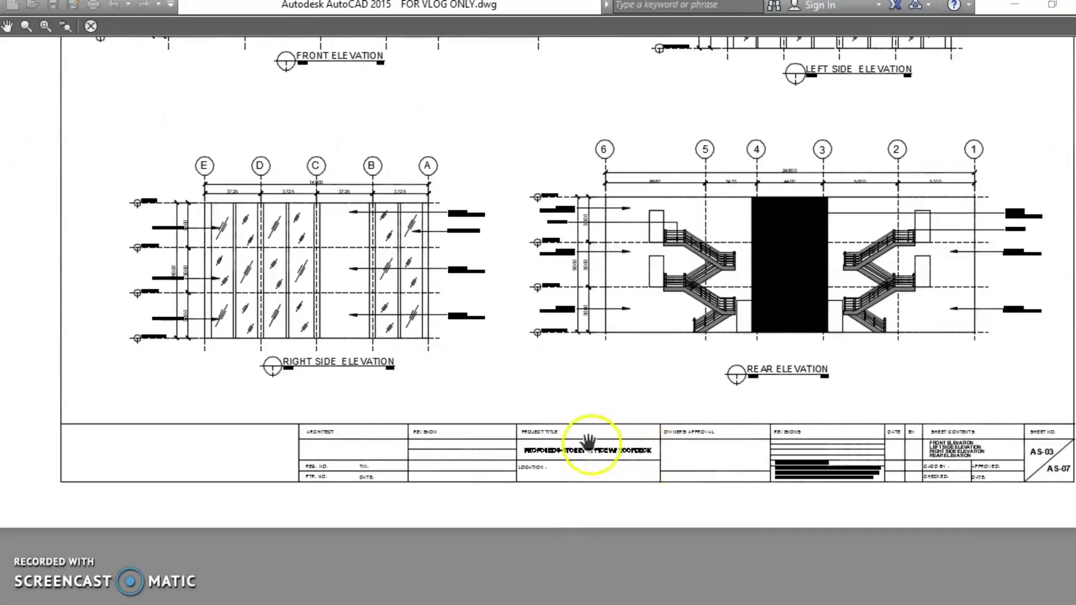
scroll(535, 450, "up", 3)
left_click_drag(588, 444, 547, 442)
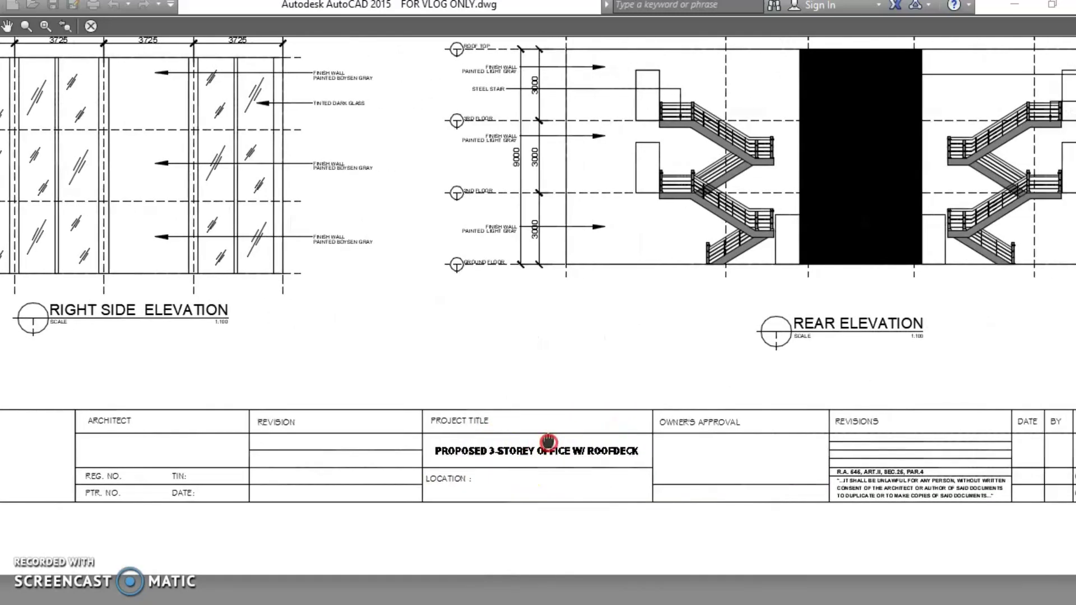
left_click_drag(617, 445, 443, 443)
scroll(695, 455, "up", 4)
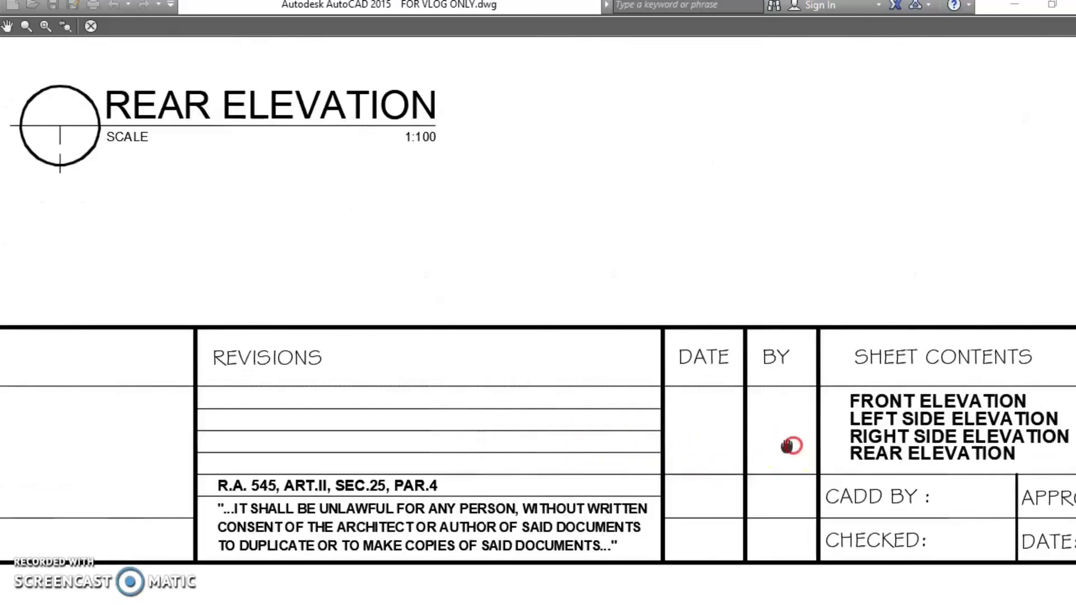
left_click_drag(792, 445, 584, 447)
scroll(698, 407, "up", 1)
scroll(687, 412, "down", 2)
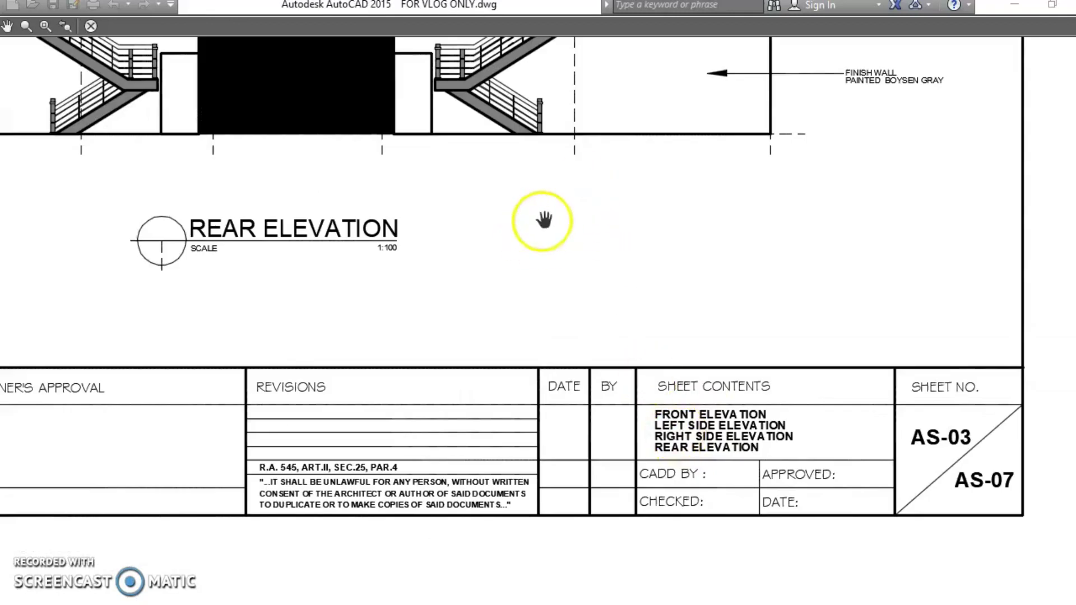
scroll(542, 220, "down", 5)
- Inspect the front elevation's curved glass facade, its labels and Roof Top dimensions
mouse_move(489, 256)
left_mouse_down()
mouse_move(528, 304)
mouse_move(510, 398)
left_mouse_up()
scroll(529, 305, "up", 5)
scroll(523, 348, "up", 2)
scroll(527, 319, "down", 5)
scroll(476, 336, "up", 5)
scroll(542, 356, "down", 3)
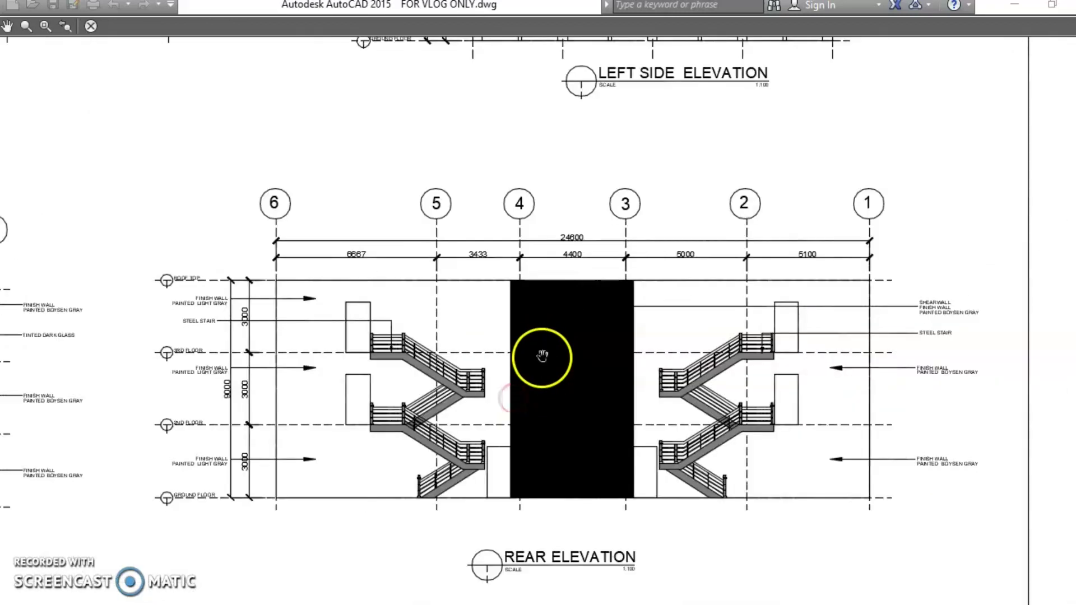
left_click_drag(542, 357, 633, 415)
scroll(588, 353, "down", 3)
left_click_drag(553, 348, 641, 420)
scroll(375, 259, "up", 6)
left_click_drag(375, 259, 723, 301)
scroll(320, 391, "up", 2)
left_click_drag(319, 391, 550, 305)
left_click_drag(416, 332, 548, 402)
scroll(548, 402, "down", 2)
left_click_drag(511, 239, 510, 431)
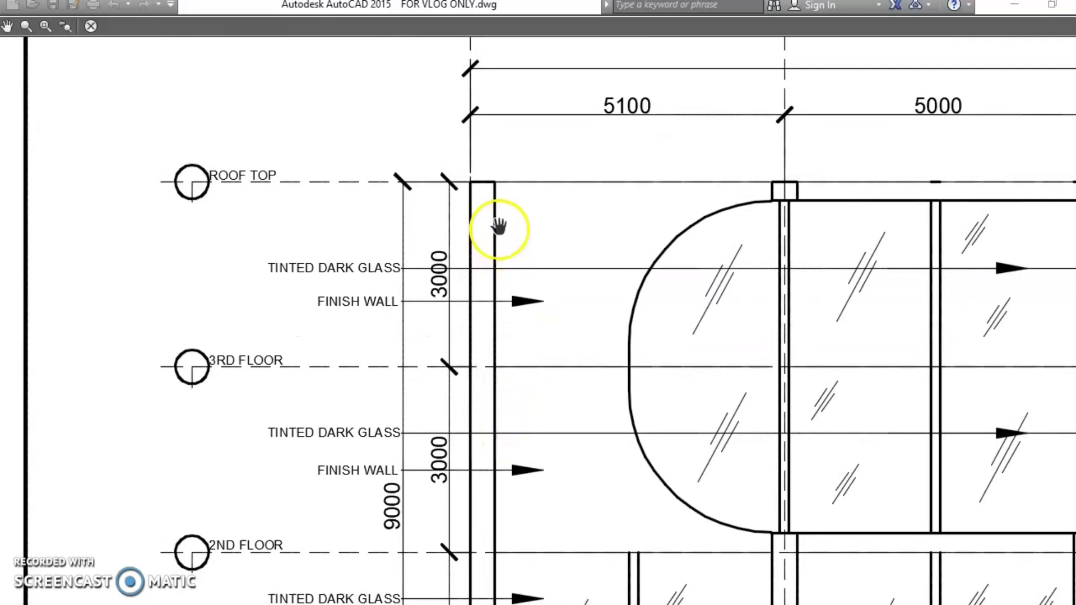
scroll(502, 219, "up", 2)
scroll(504, 204, "up", 2)
scroll(505, 204, "down", 4)
left_click_drag(701, 266, 588, 252)
scroll(672, 171, "up", 2)
scroll(653, 240, "down", 3)
scroll(635, 152, "up", 2)
- Check the grid 1 and 2 bubbles and rear elevation stair core, then close the preview
left_click_drag(636, 152, 613, 339)
scroll(672, 303, "up", 2)
scroll(698, 307, "down", 3)
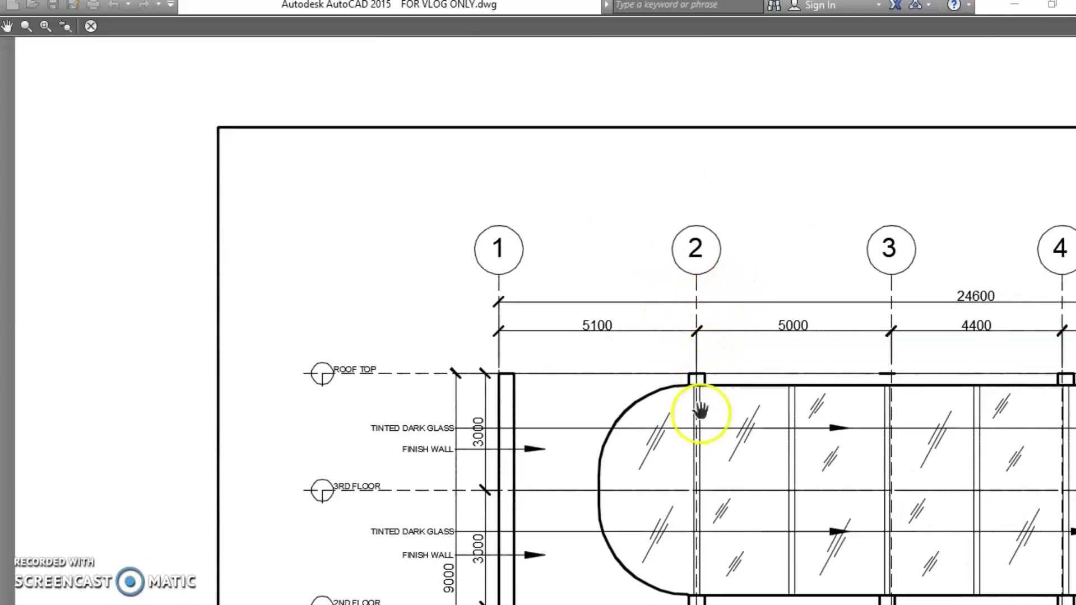
left_click_drag(701, 412, 670, 328)
scroll(528, 305, "down", 2)
scroll(589, 313, "down", 2)
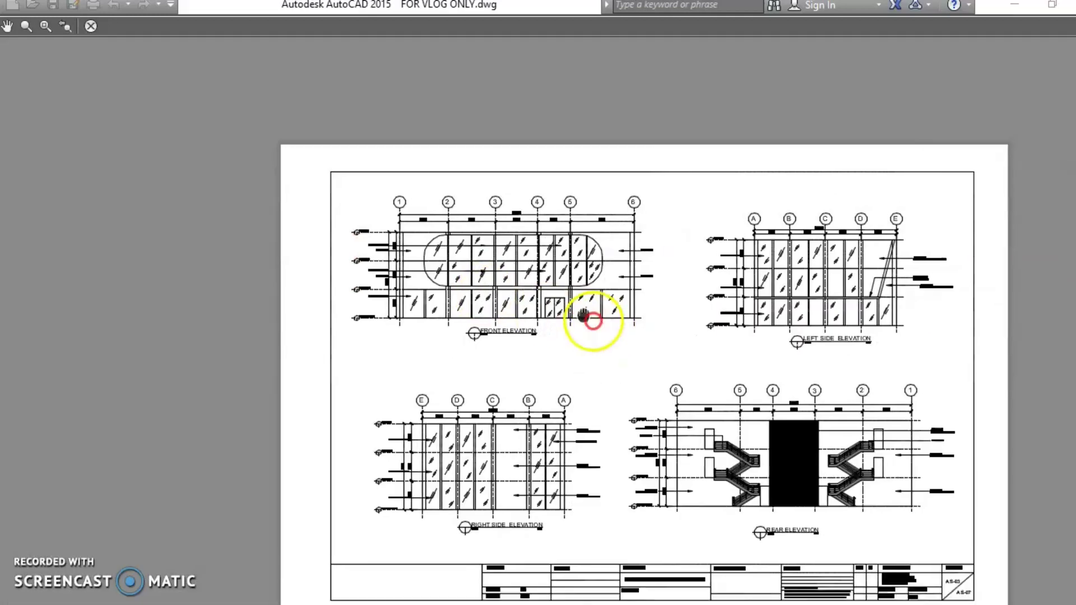
scroll(704, 427, "up", 3)
scroll(690, 418, "up", 2)
left_click_drag(690, 417, 632, 343)
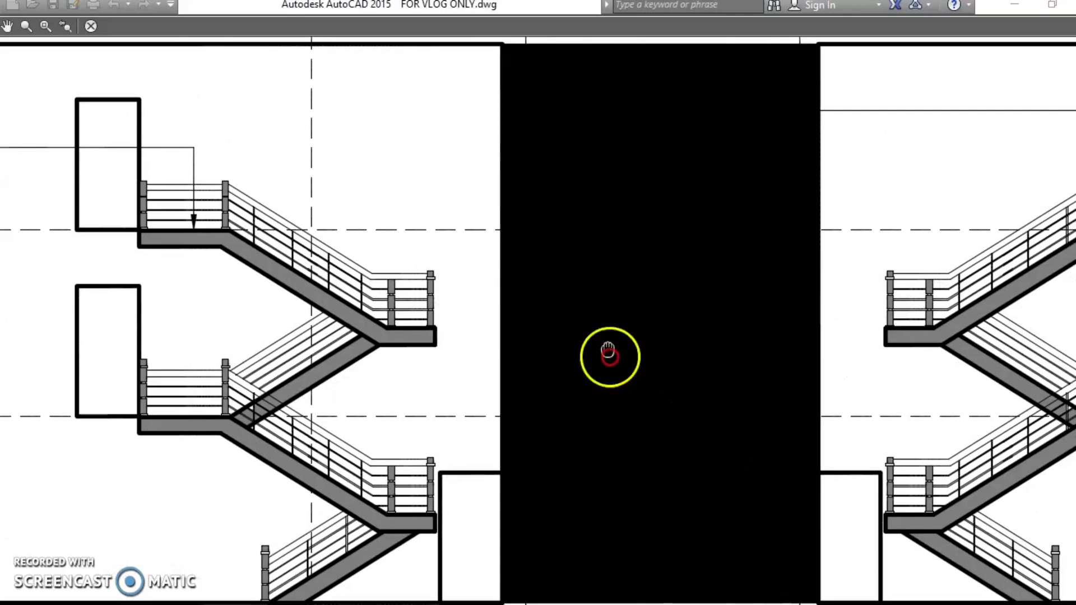
scroll(638, 319, "down", 2)
left_click_drag(620, 350, 591, 344)
key("Escape")
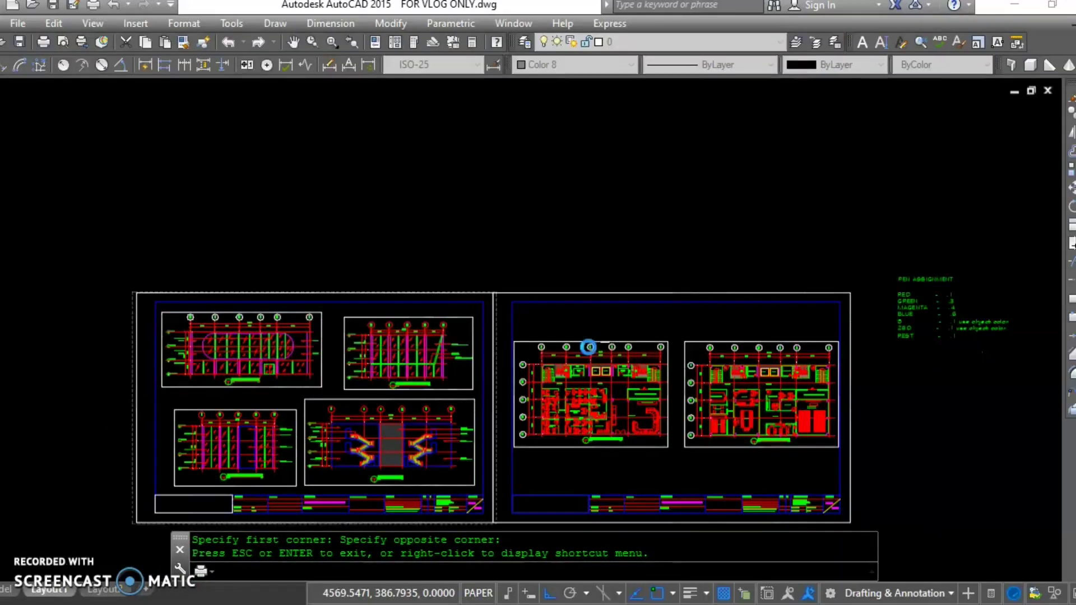
- Make Color 250 in acad.ctb print in grayscale, save the table and re-preview the plot
left_click_drag(672, 78, 466, 436)
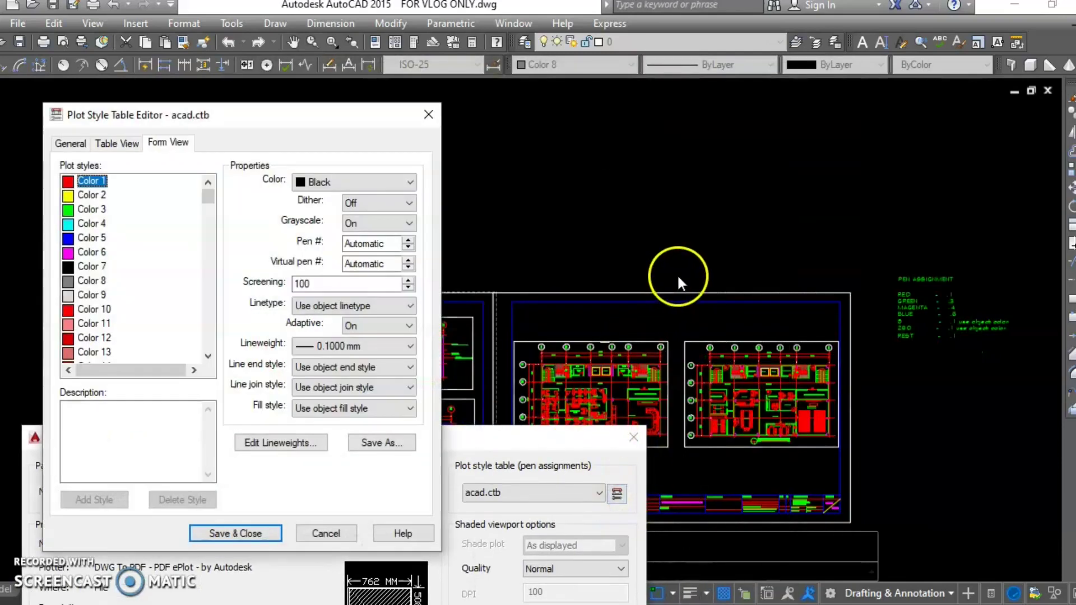
scroll(164, 281, "down", 3)
left_click_drag(208, 204, 188, 339)
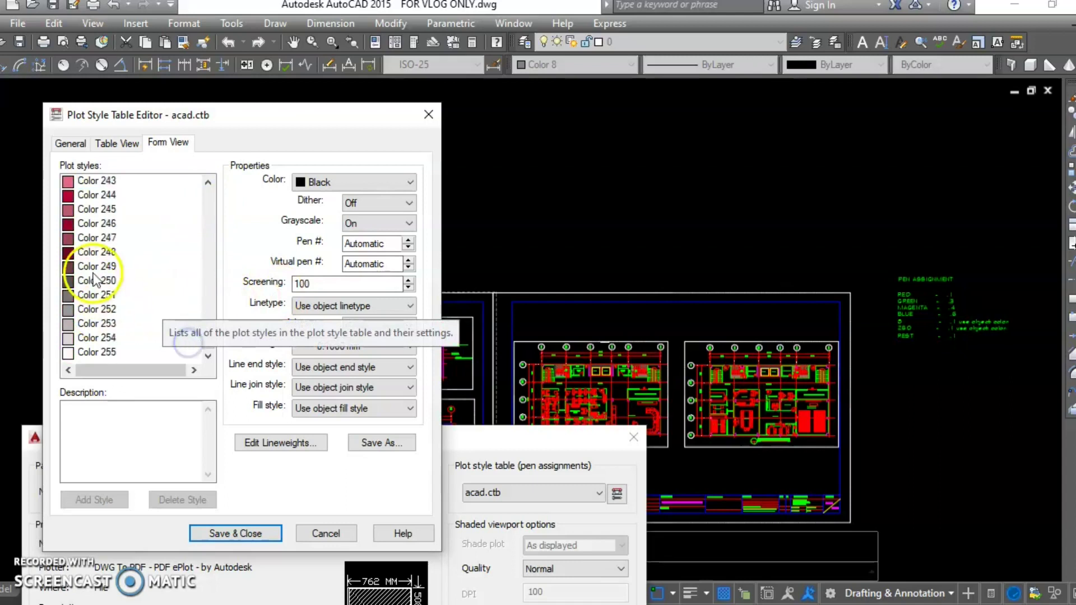
left_click(94, 280)
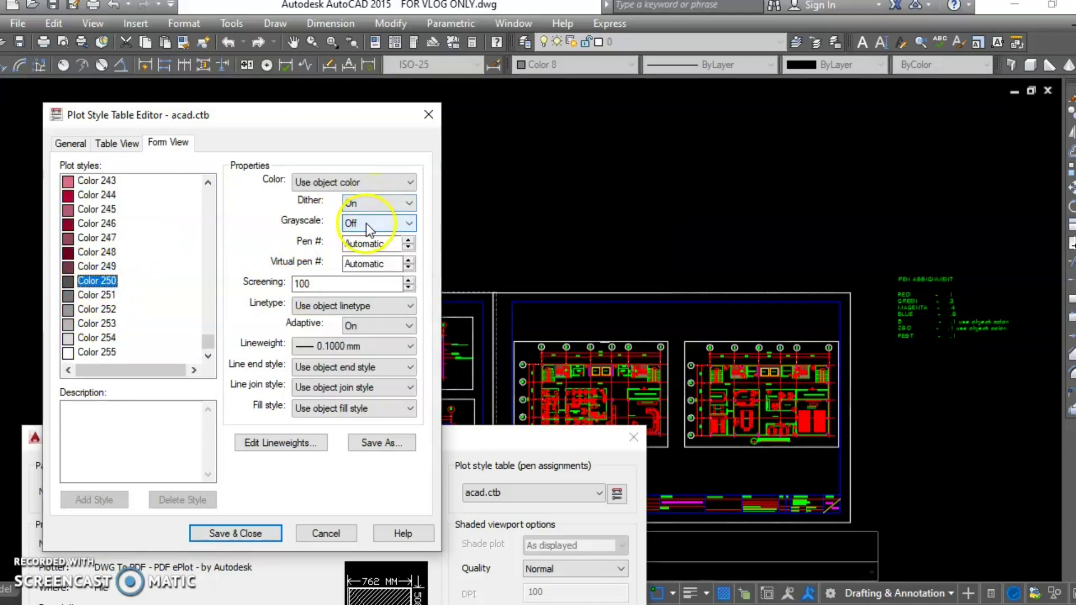
left_click(271, 527)
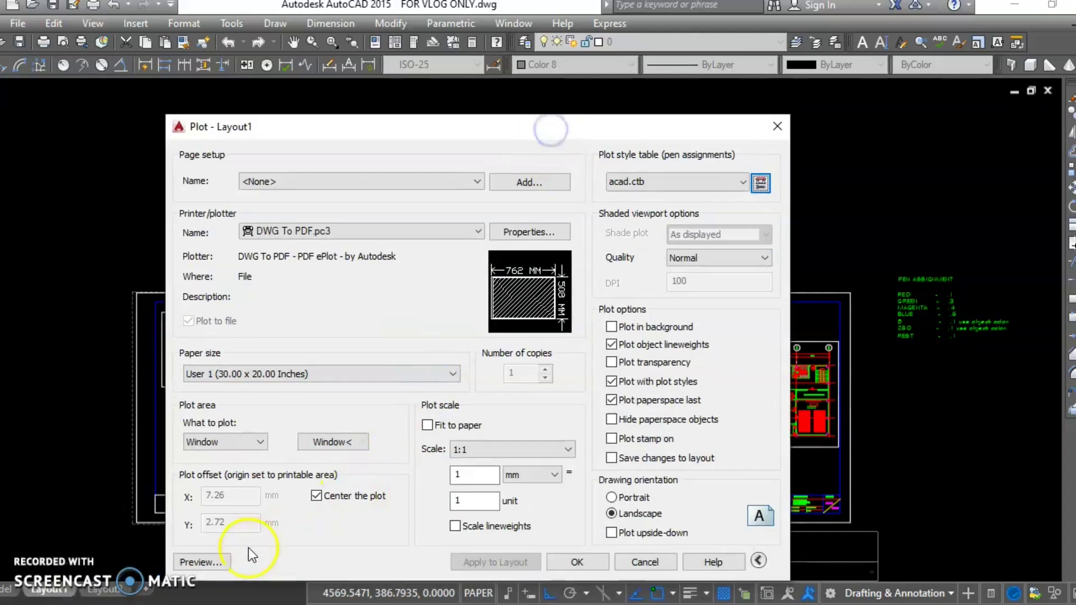
left_click(218, 561)
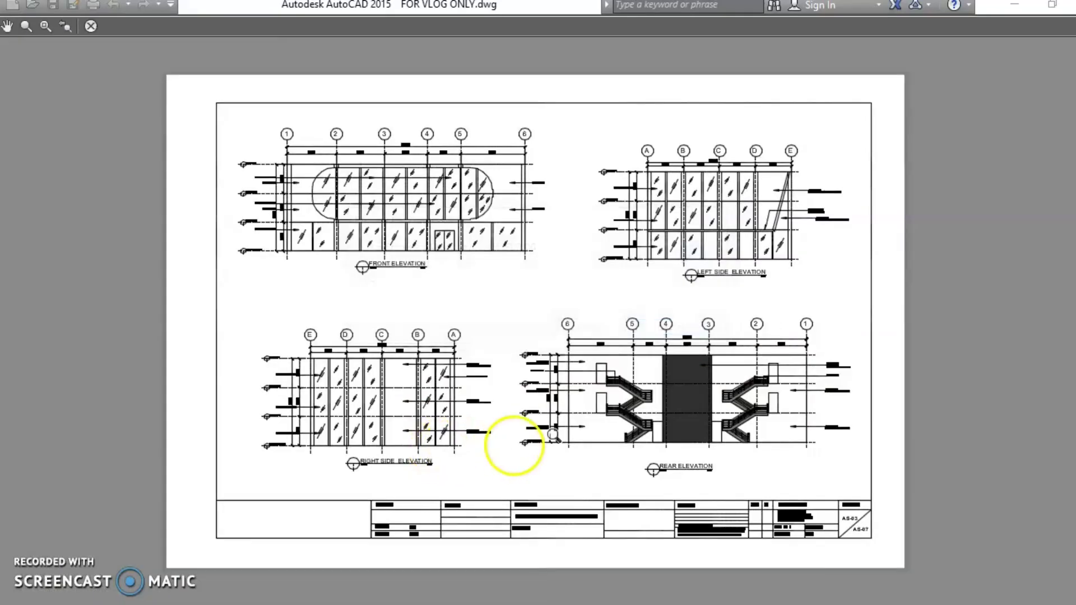
- Zoom into the rear elevation in the preview, then zoom back out to the full elevations sheet
scroll(711, 400, "up", 3)
scroll(710, 400, "up", 5)
mouse_move(649, 413)
middle_mouse_down()
mouse_move(612, 340)
mouse_move(512, 406)
middle_mouse_up()
scroll(612, 341, "down", 4)
scroll(512, 405, "down", 3)
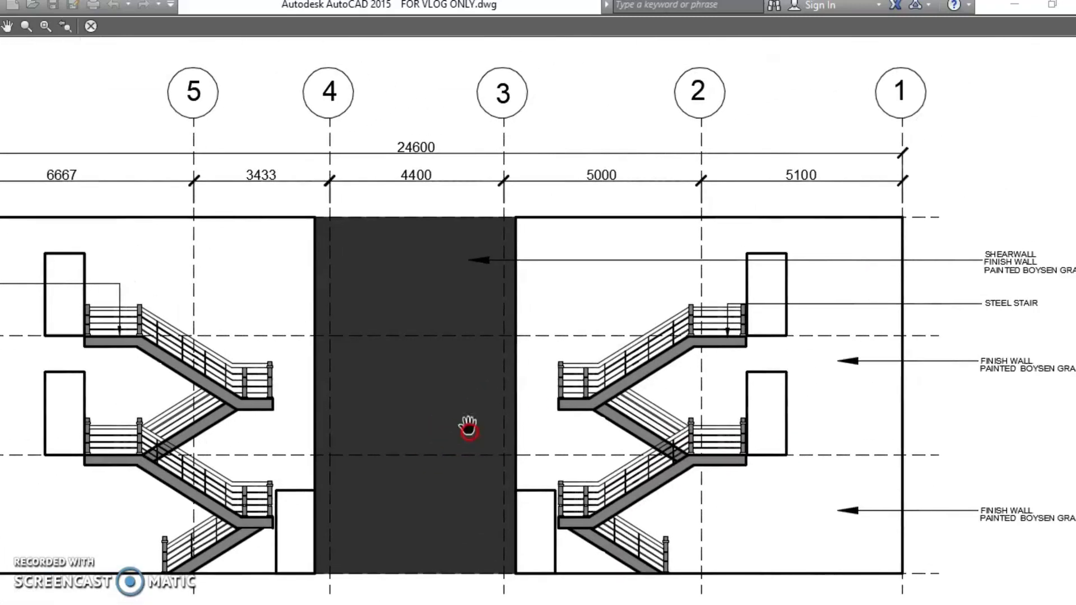
scroll(471, 365, "down", 4)
left_click_drag(456, 384, 514, 324)
- Plot the previewed sheet to FOR VLOG ONLY-Layout1.pdf in the Desktop folder
right_click(473, 293)
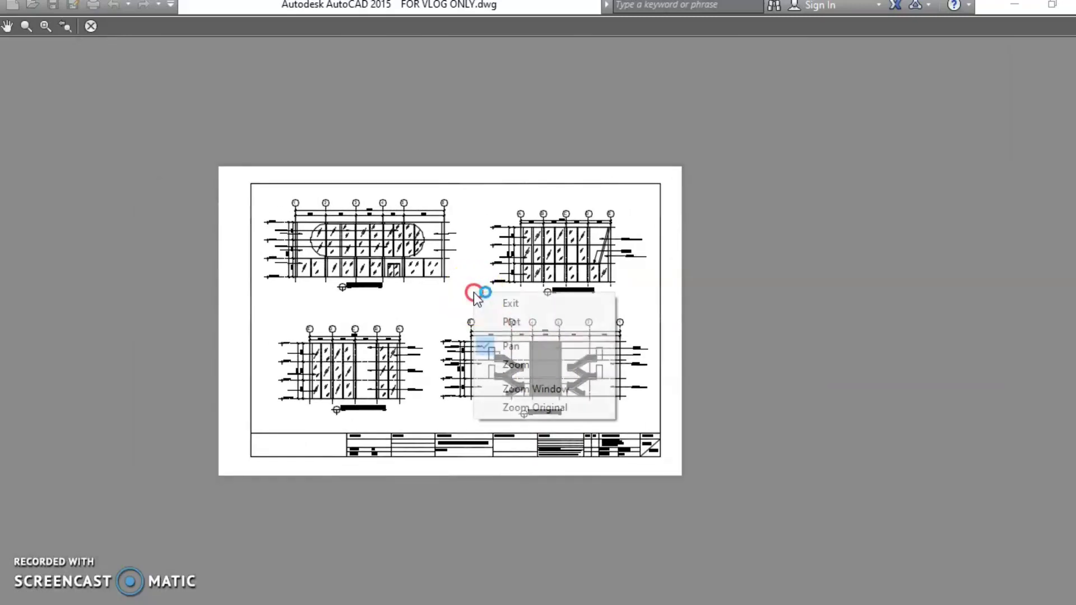
left_click(495, 322)
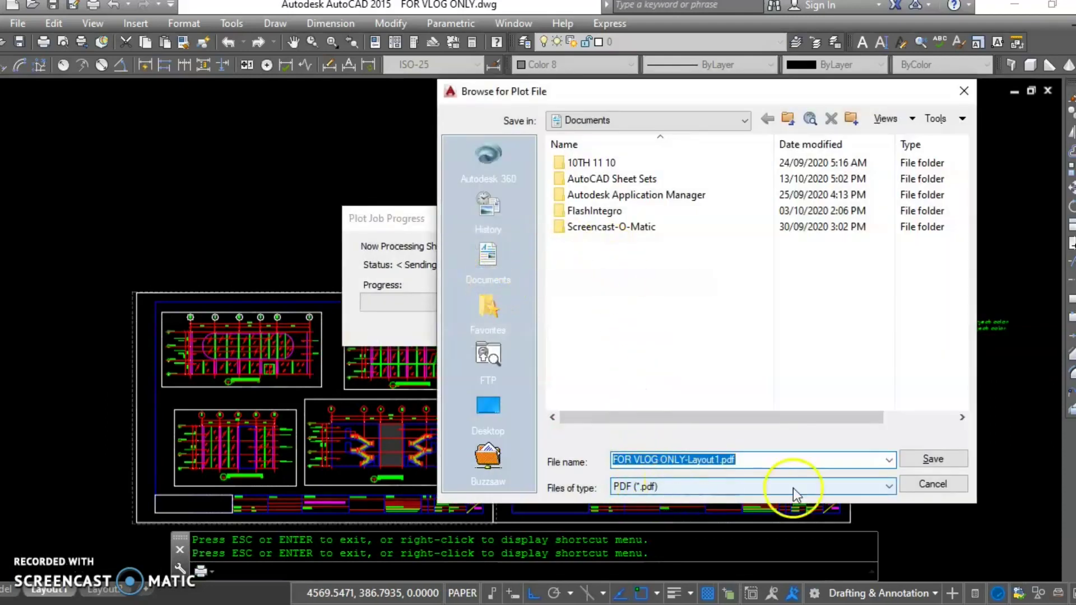
left_click(619, 123)
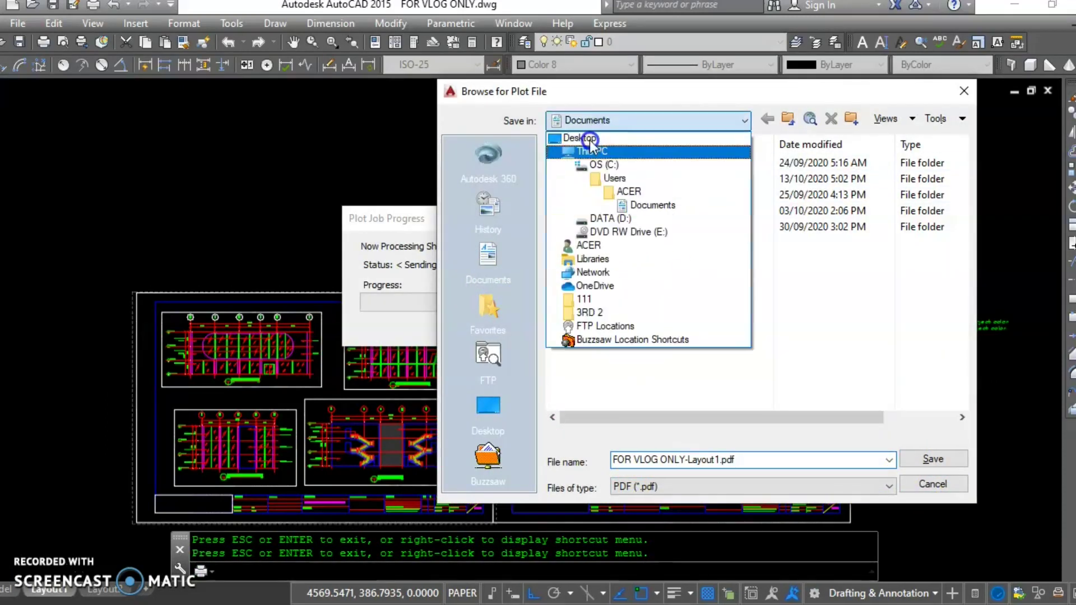
left_click(580, 138)
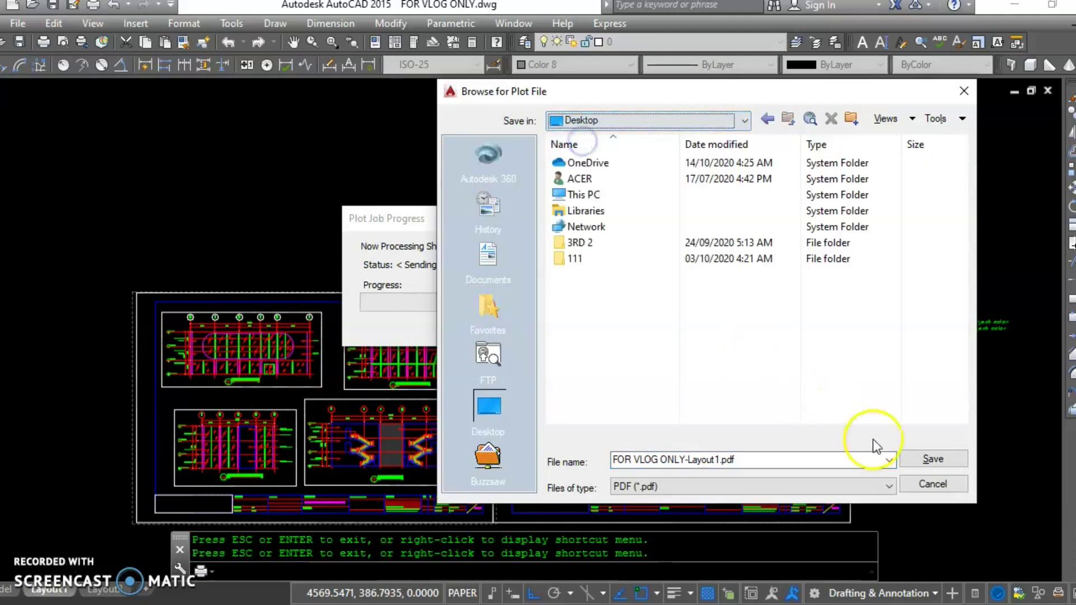
left_click(928, 459)
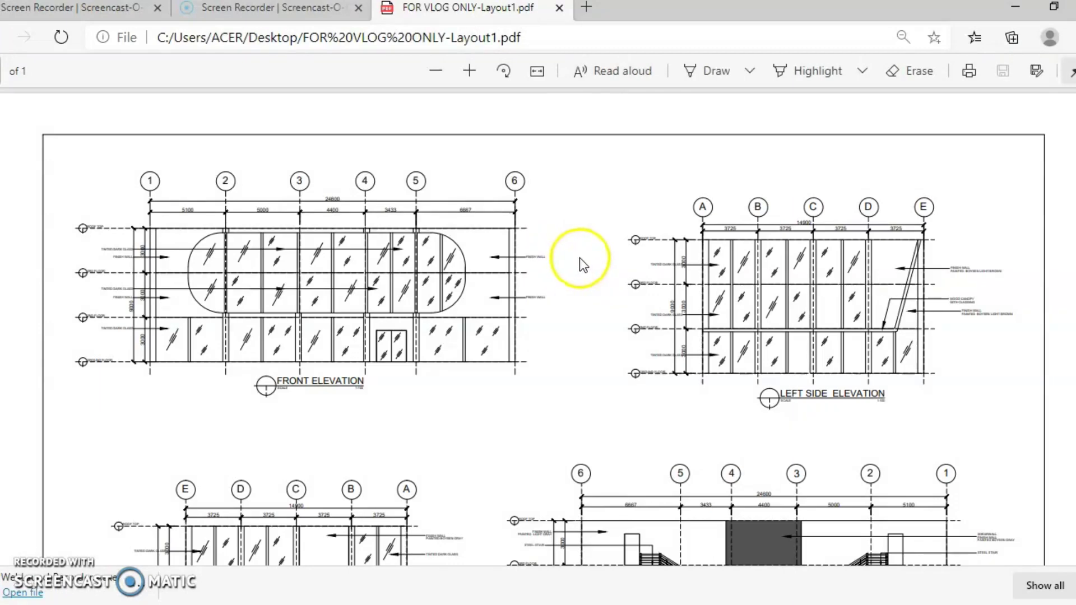
scroll(563, 262, "down", 3)
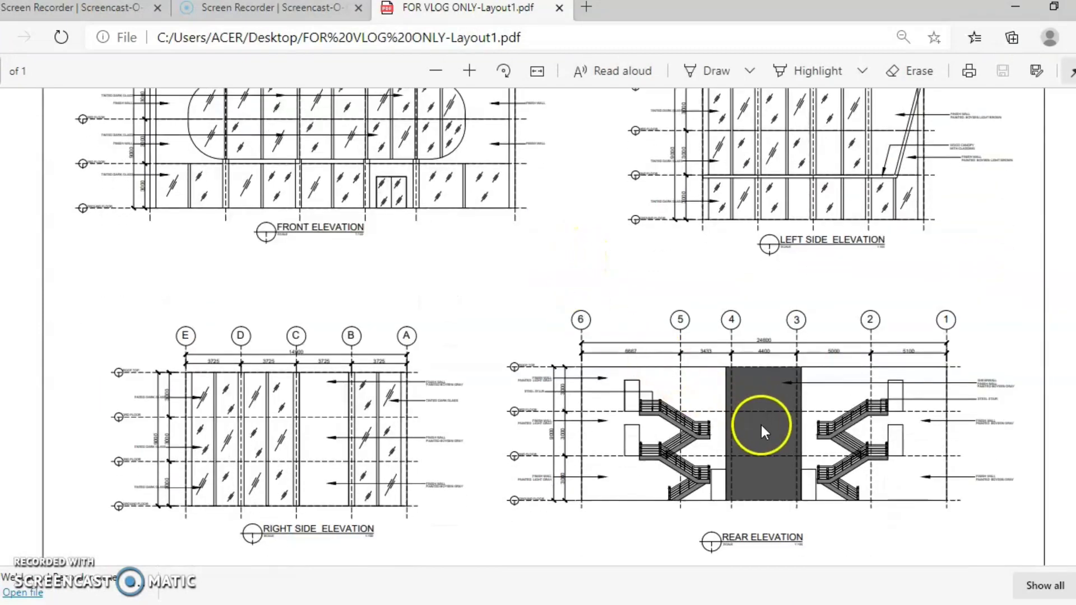
scroll(758, 424, "down", 3, "ctrl")
scroll(751, 421, "up", 5, "ctrl")
scroll(674, 372, "up", 2, "ctrl")
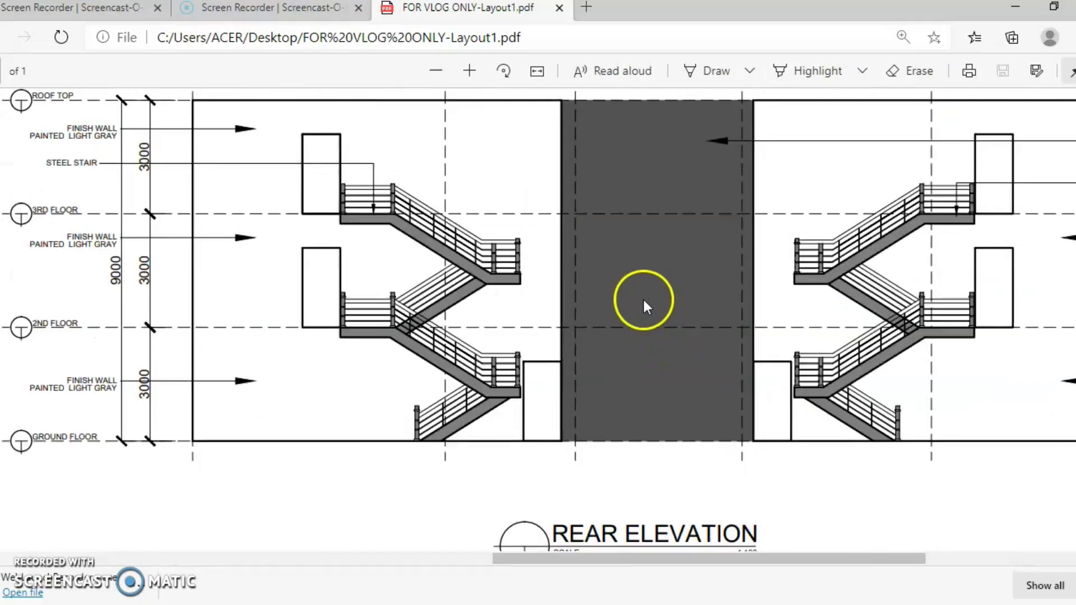
scroll(643, 300, "up", 2, "ctrl")
scroll(607, 260, "down", 4, "ctrl")
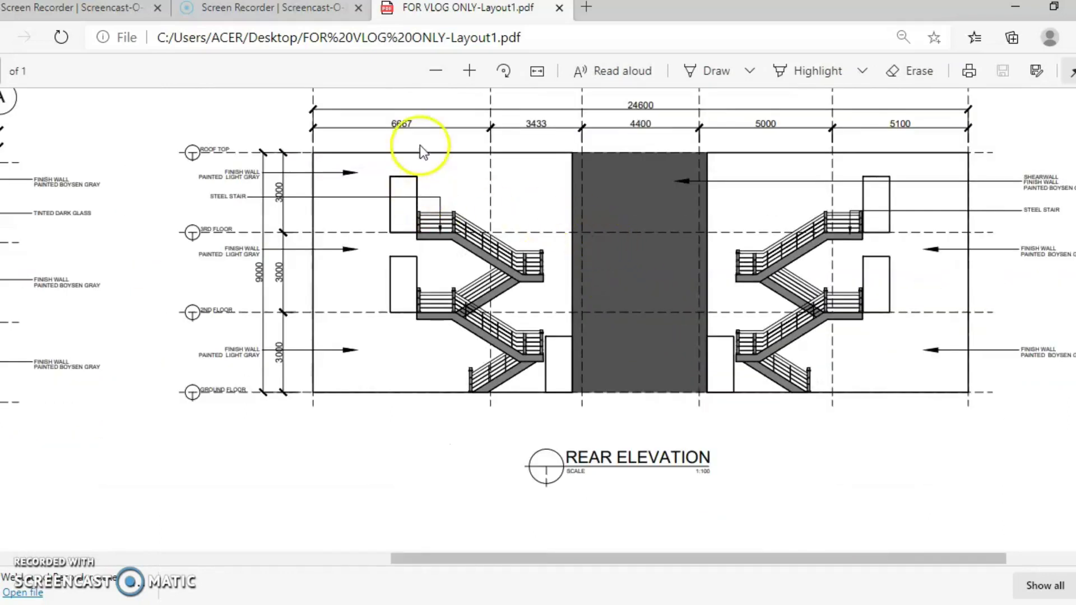
scroll(419, 146, "up", 3, "ctrl")
scroll(454, 358, "up", 2, "ctrl")
scroll(440, 446, "down", 3)
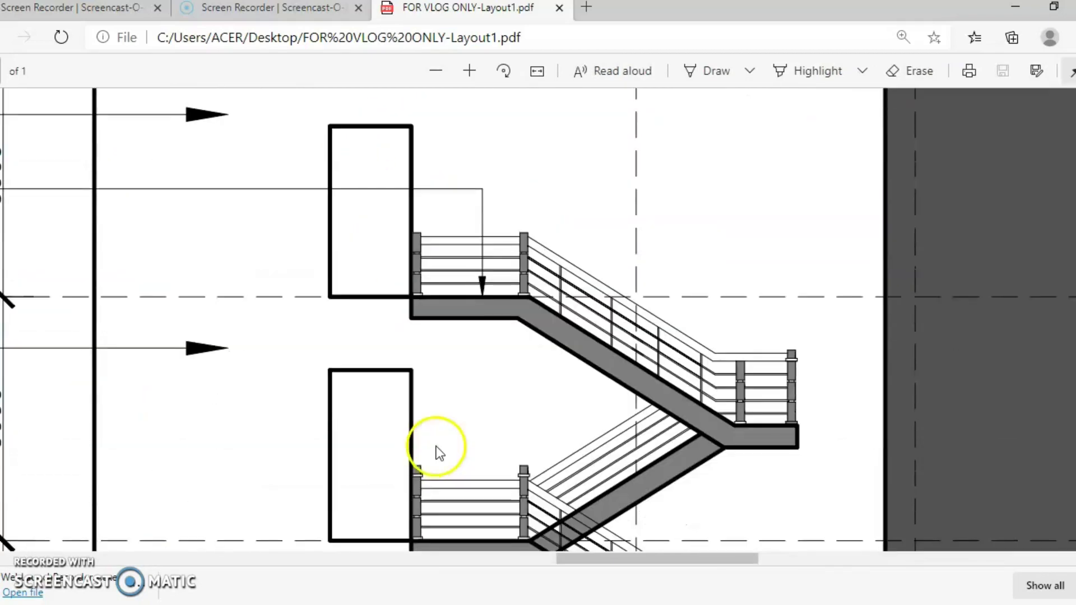
scroll(453, 334, "down", 2)
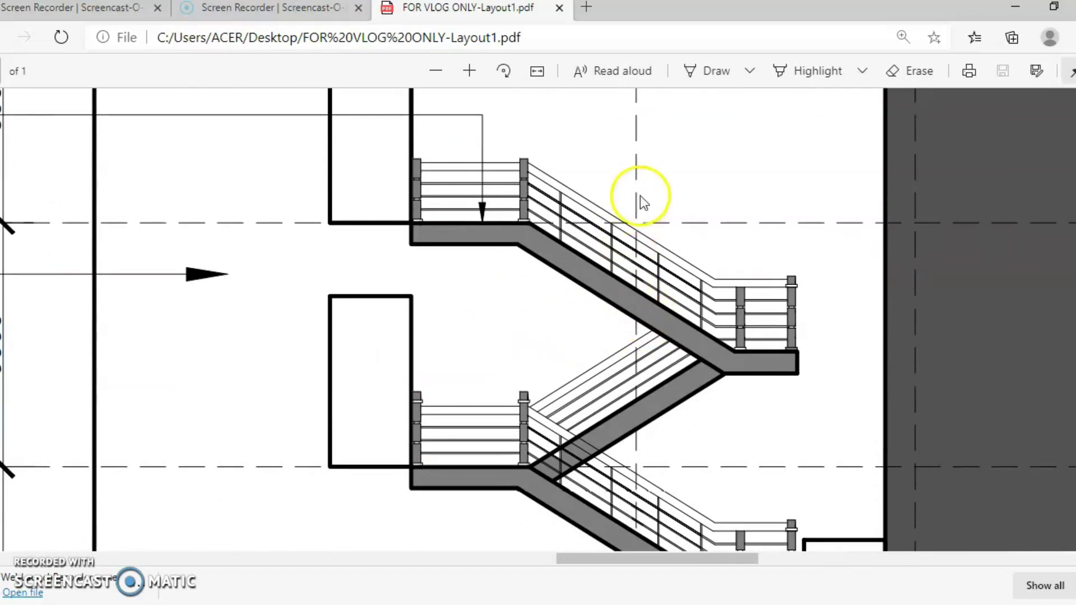
scroll(598, 297, "down", 3)
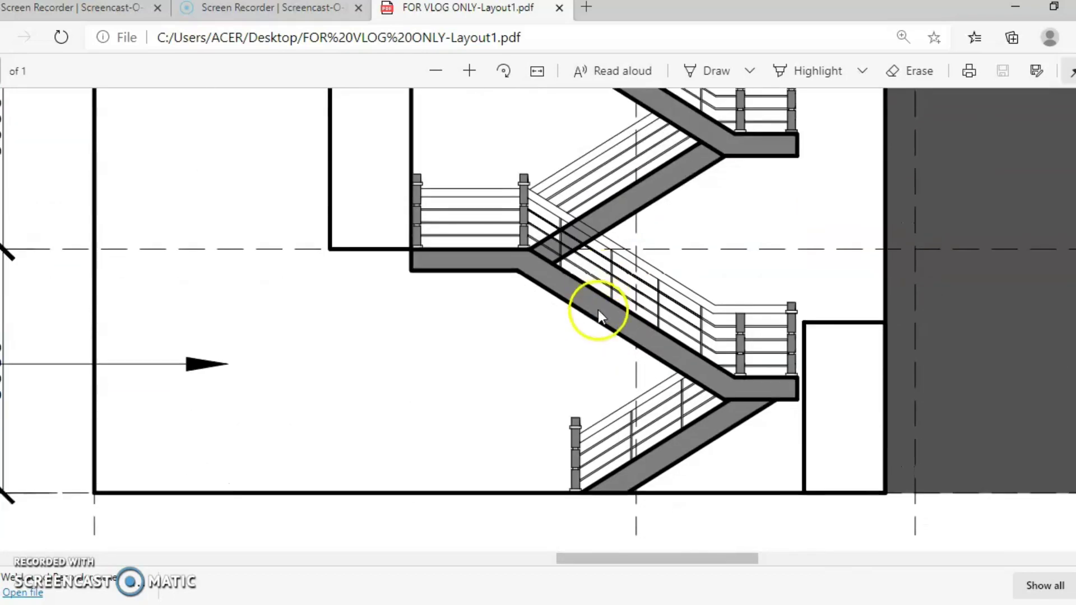
scroll(598, 312, "down", 3)
scroll(508, 308, "down", 1, "ctrl")
scroll(403, 293, "down", 2, "ctrl")
scroll(384, 298, "down", 2, "ctrl")
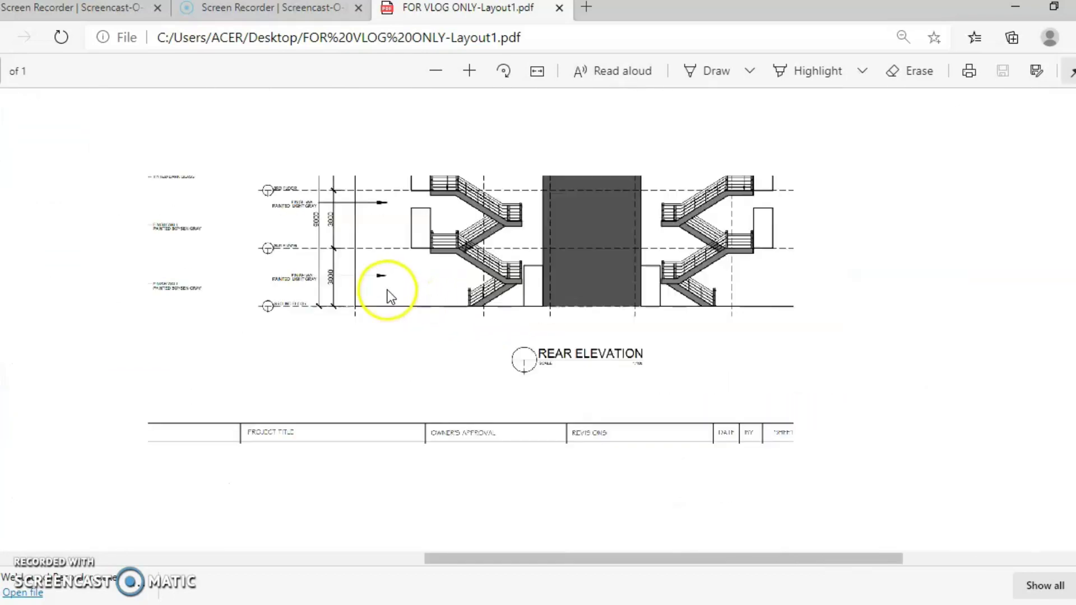
scroll(385, 288, "up", 1, "ctrl")
scroll(343, 296, "down", 1, "ctrl")
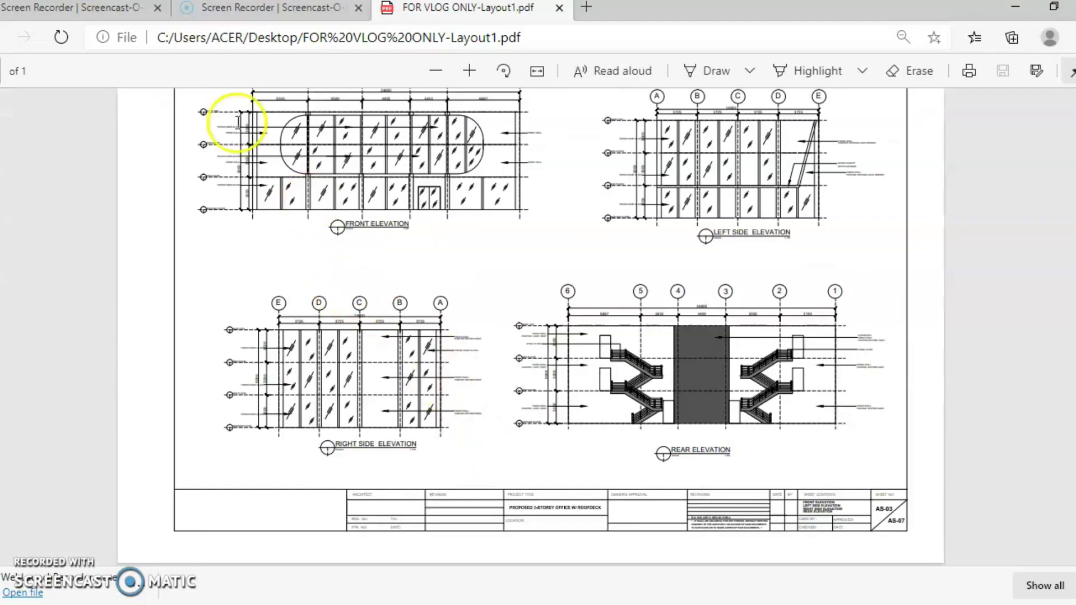
- Return to AutoCAD and inspect the elevator and toilet block of the floor plan
key("alt+Tab")
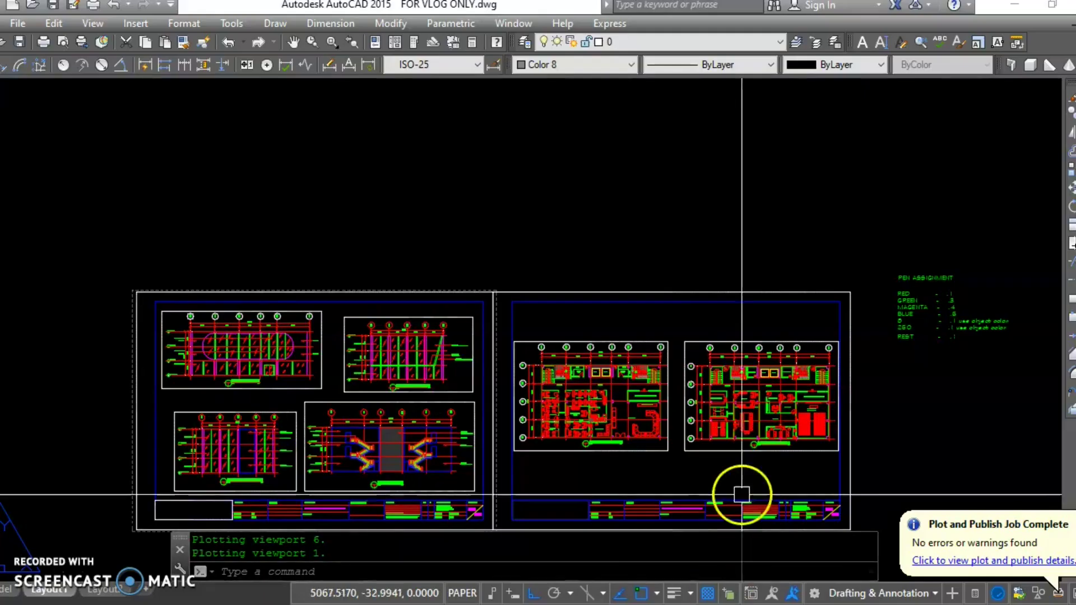
scroll(523, 355, "up", 1)
scroll(539, 286, "up", 2)
scroll(540, 287, "up", 1)
scroll(497, 269, "up", 2)
scroll(476, 252, "up", 1)
scroll(453, 230, "up", 3)
middle_click_drag(454, 230, 218, 279)
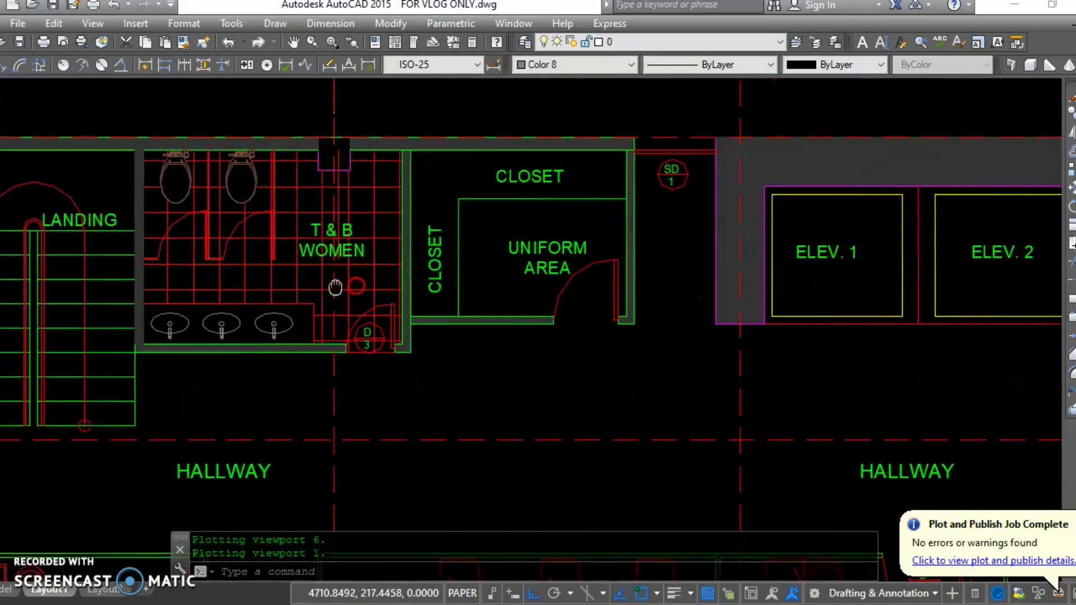
scroll(492, 257, "up", 1)
scroll(474, 279, "up", 1)
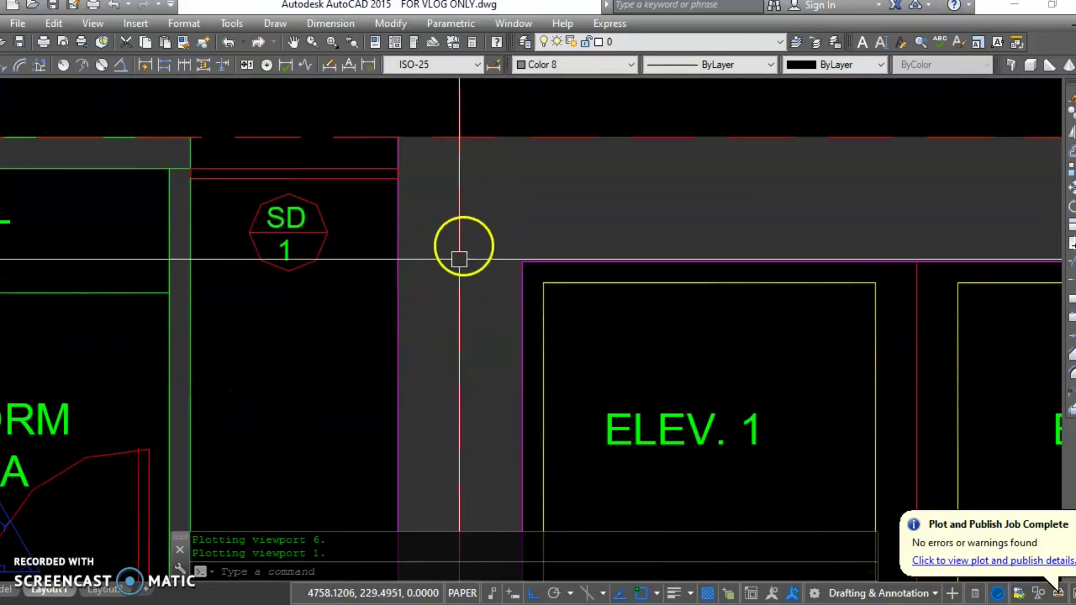
scroll(480, 259, "down", 5)
middle_click_drag(480, 259, 444, 237)
- Pan across the offices, pantry and lobby areas of the floor plan
middle_click_drag(779, 316, 678, 253)
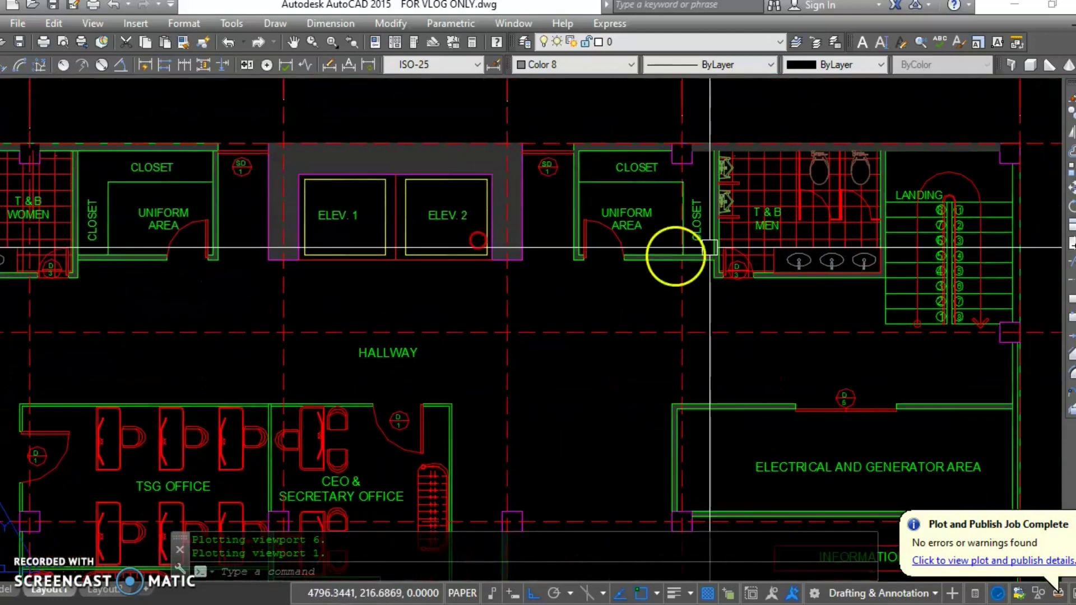
middle_click_drag(735, 297, 711, 204)
middle_click_drag(745, 426, 720, 349)
middle_click_drag(603, 462, 589, 333)
scroll(710, 228, "down", 3)
scroll(710, 228, "down", 1)
scroll(572, 360, "up", 2)
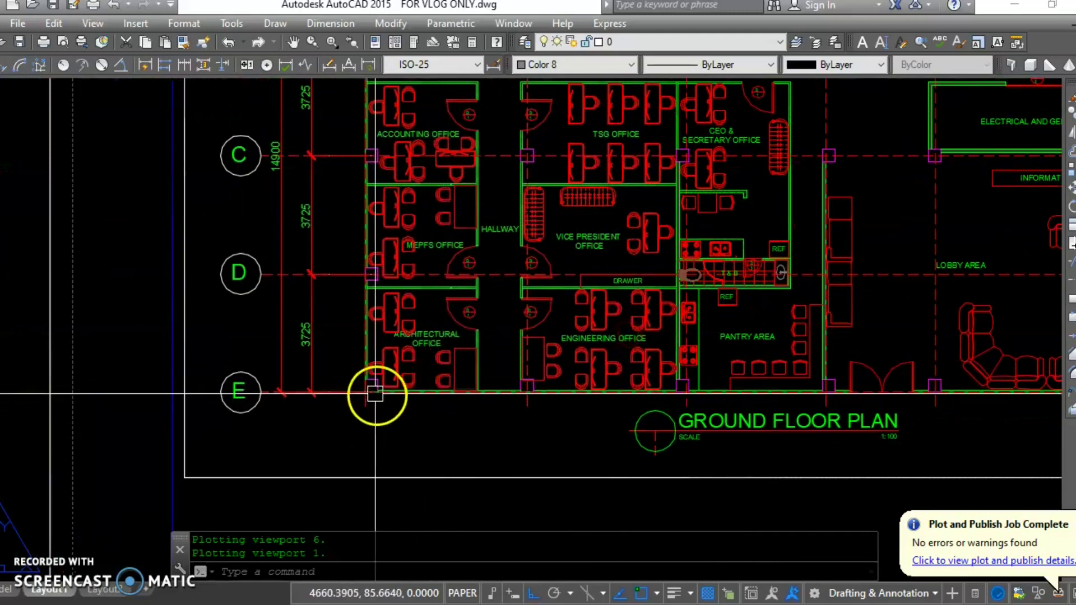
scroll(370, 387, "up", 6)
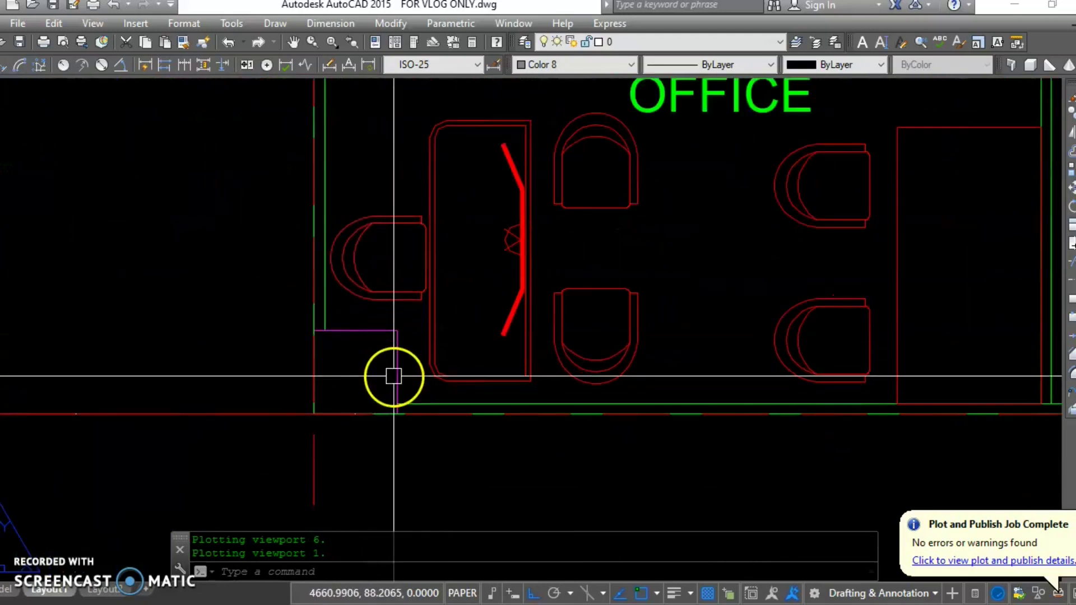
scroll(550, 339, "down", 5)
scroll(434, 356, "down", 4)
scroll(532, 327, "down", 5)
scroll(841, 229, "up", 4)
- Review the PEN ASSIGNMENT table, then frame both floor plans side by side
middle_click_drag(816, 257, 572, 301)
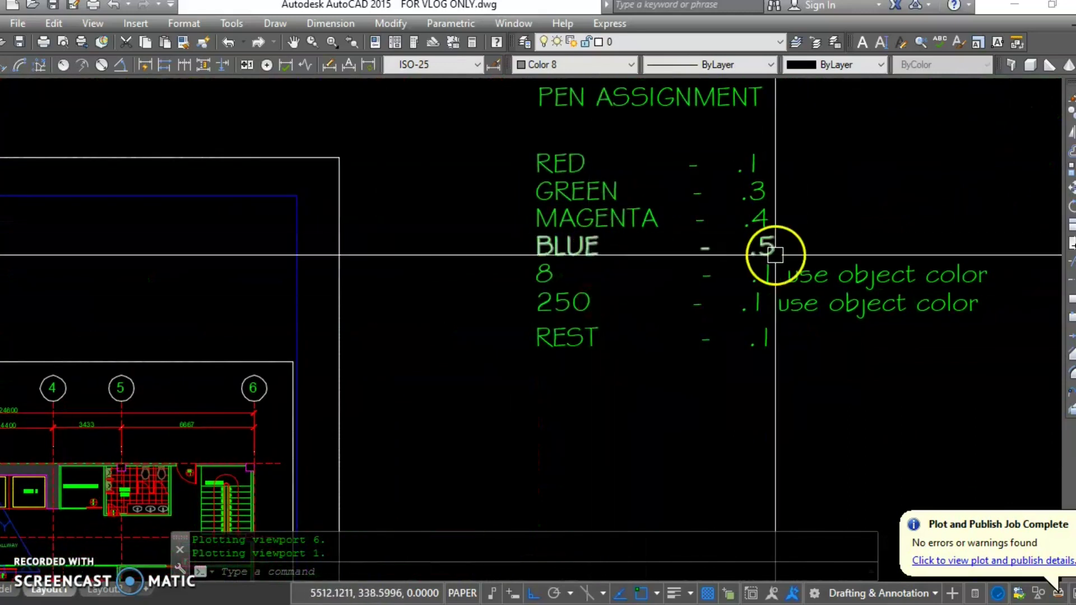
scroll(775, 255, "down", 6)
middle_click_drag(556, 353, 636, 311)
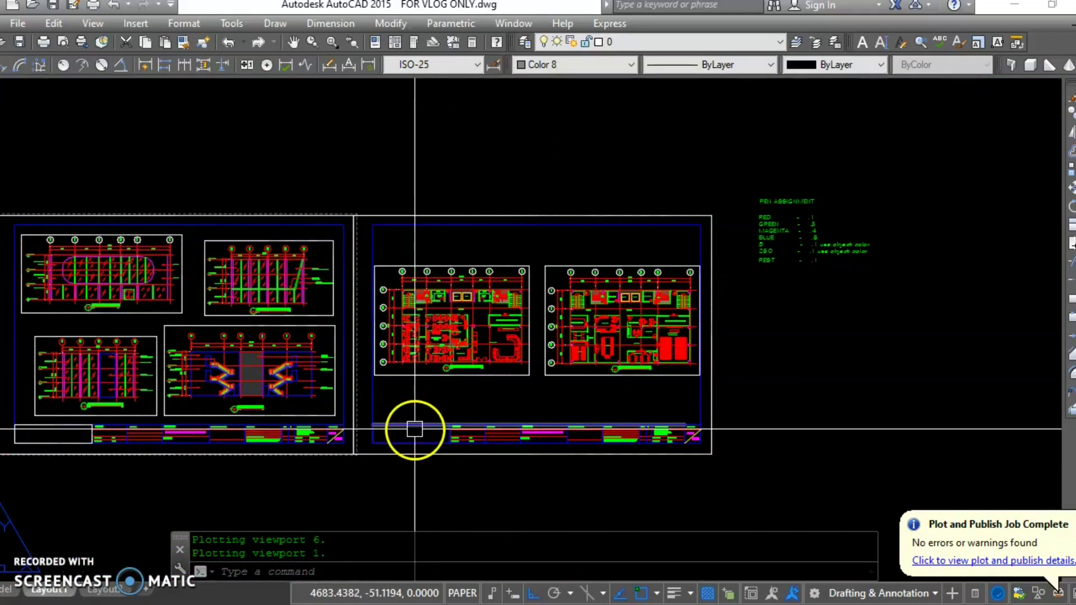
scroll(793, 252, "up", 4)
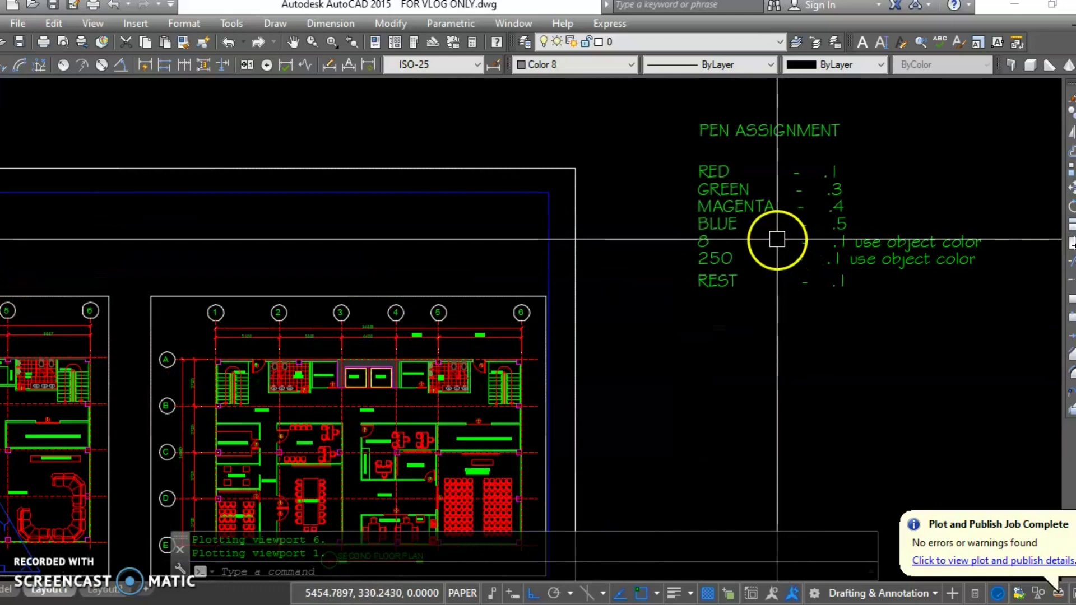
scroll(810, 207, "up", 4)
middle_click_drag(632, 276, 670, 243)
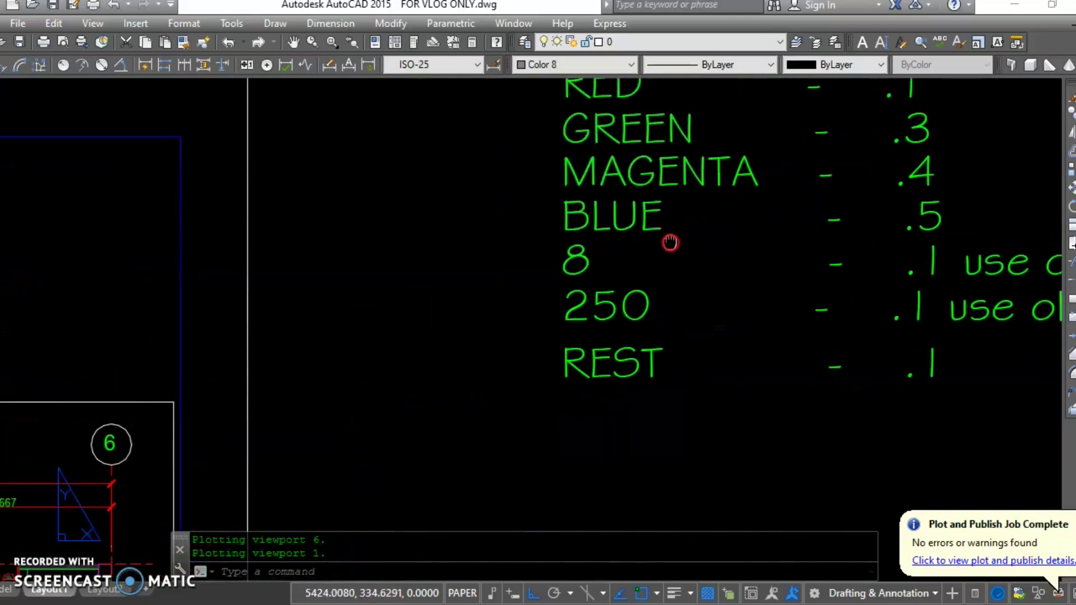
scroll(670, 243, "down", 4)
scroll(712, 241, "up", 3)
scroll(700, 247, "up", 2)
scroll(689, 264, "down", 3)
scroll(708, 293, "down", 3)
mouse_move(244, 291)
middle_mouse_down()
mouse_move(462, 291)
mouse_move(556, 271)
middle_mouse_up()
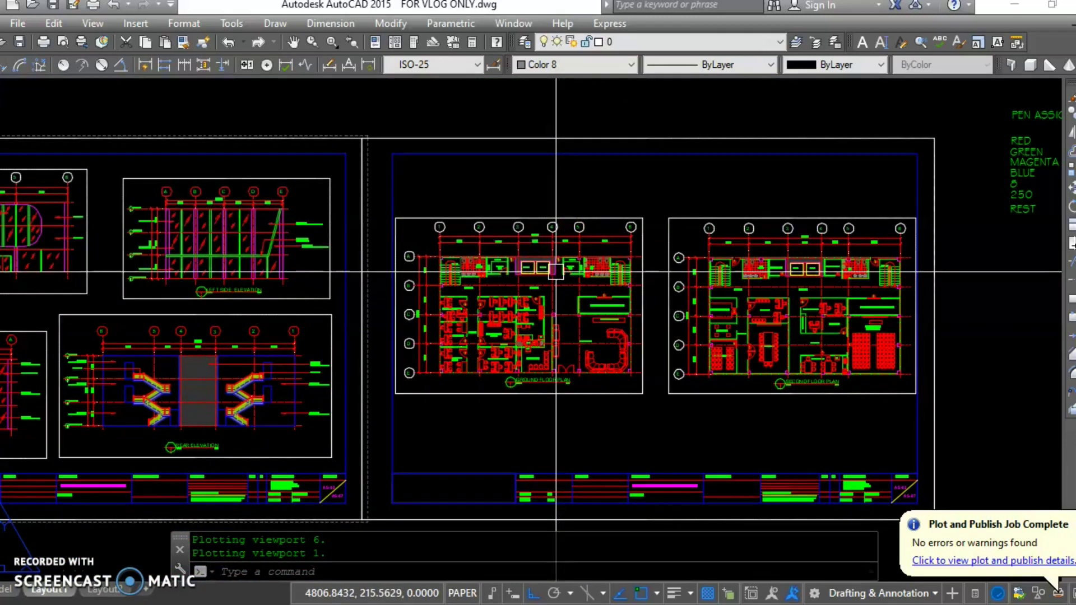
- Start a new plot using the <Previous plot> page setup
key("ctrl+p")
left_click(411, 136)
left_click(404, 158)
- Window the floor plans sheet as the plot area and preview it
left_click(387, 390)
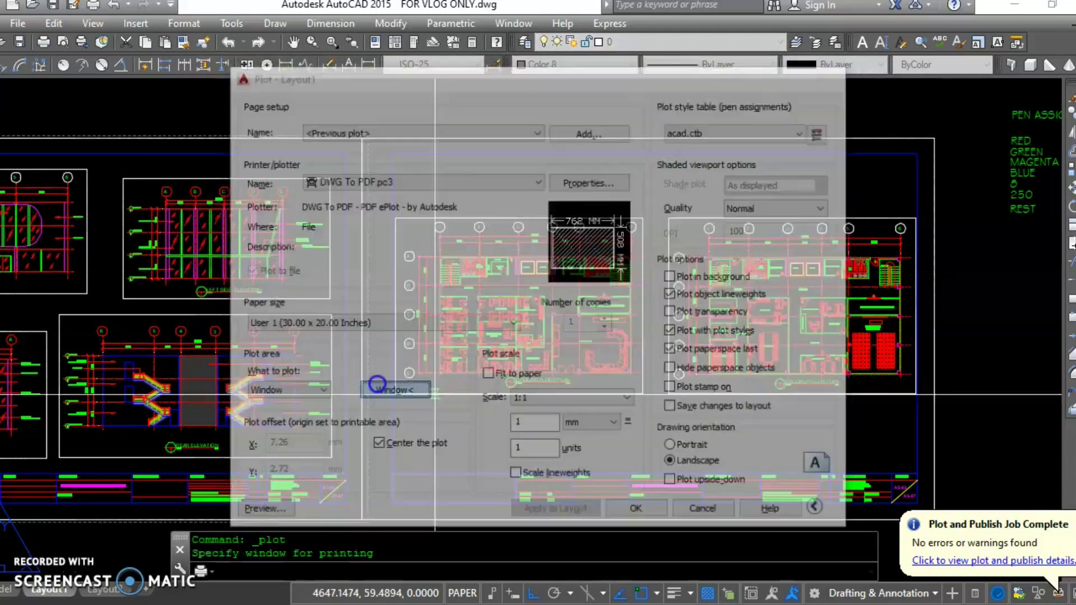
middle_click_drag(395, 478, 395, 441)
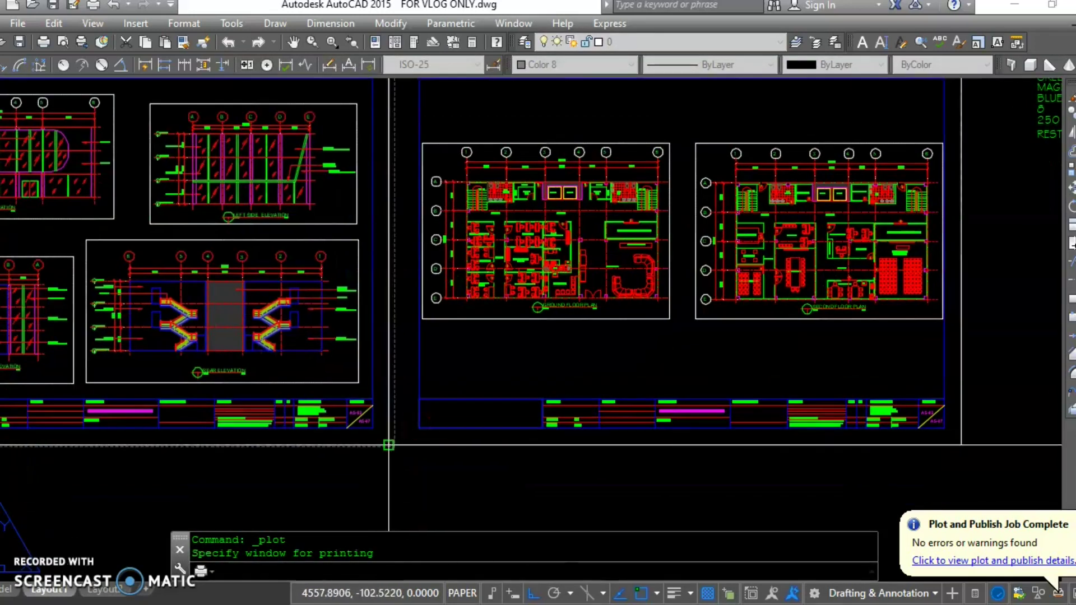
middle_click_drag(656, 320, 532, 429)
left_click(747, 250)
left_click(835, 173)
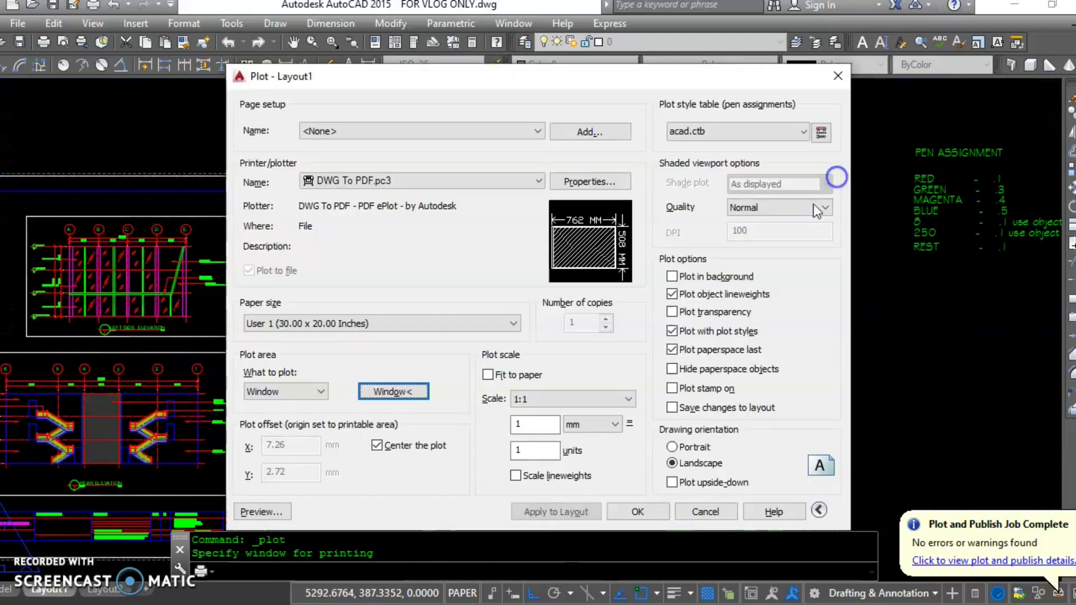
left_click(291, 506)
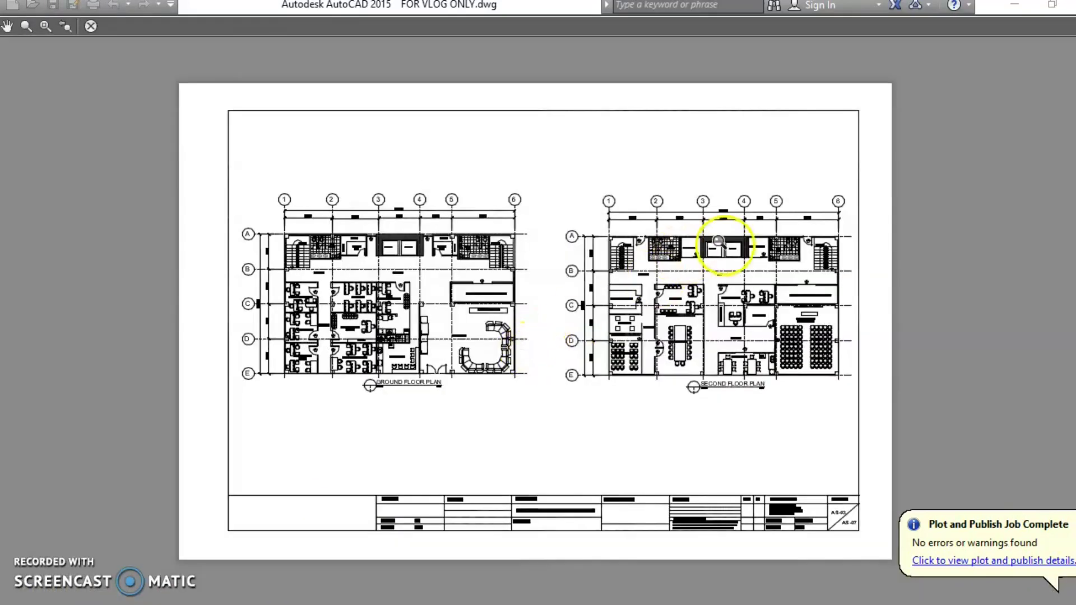
scroll(719, 242, "up", 5)
scroll(706, 241, "up", 3)
middle_click_drag(704, 240, 519, 263)
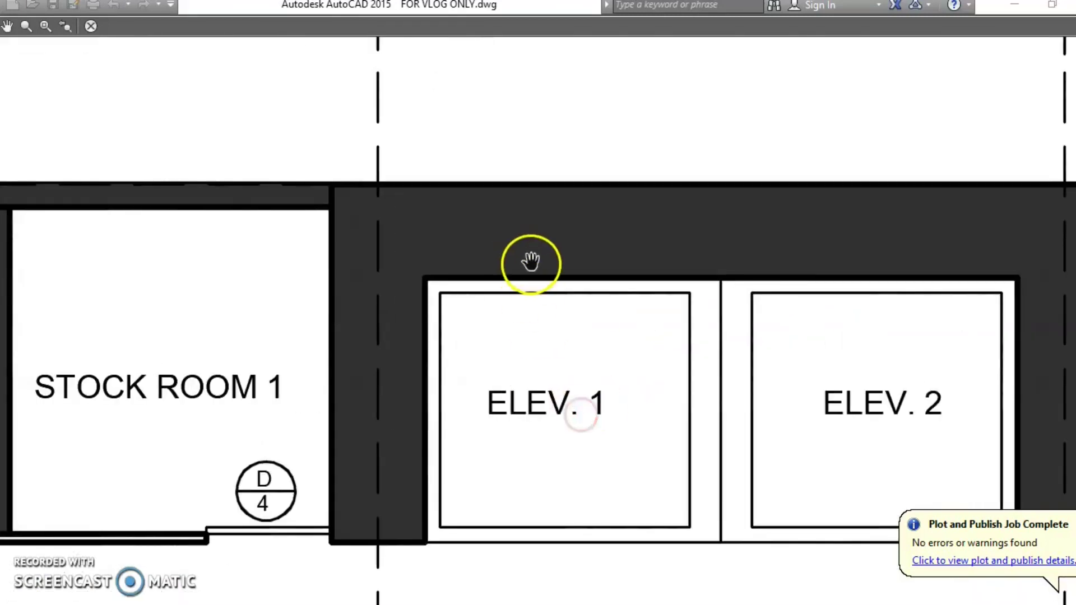
scroll(560, 281, "down", 3)
mouse_move(891, 292)
middle_mouse_down()
mouse_move(725, 284)
mouse_move(570, 259)
middle_mouse_up()
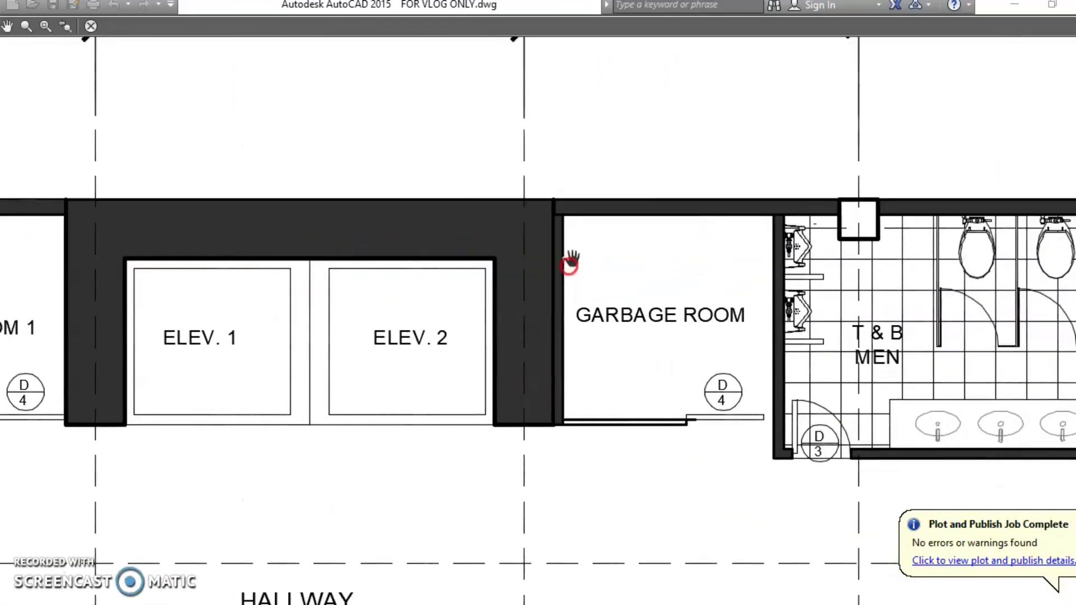
scroll(571, 259, "down", 3)
middle_click_drag(554, 341, 579, 144)
scroll(720, 327, "up", 4)
scroll(656, 343, "up", 2)
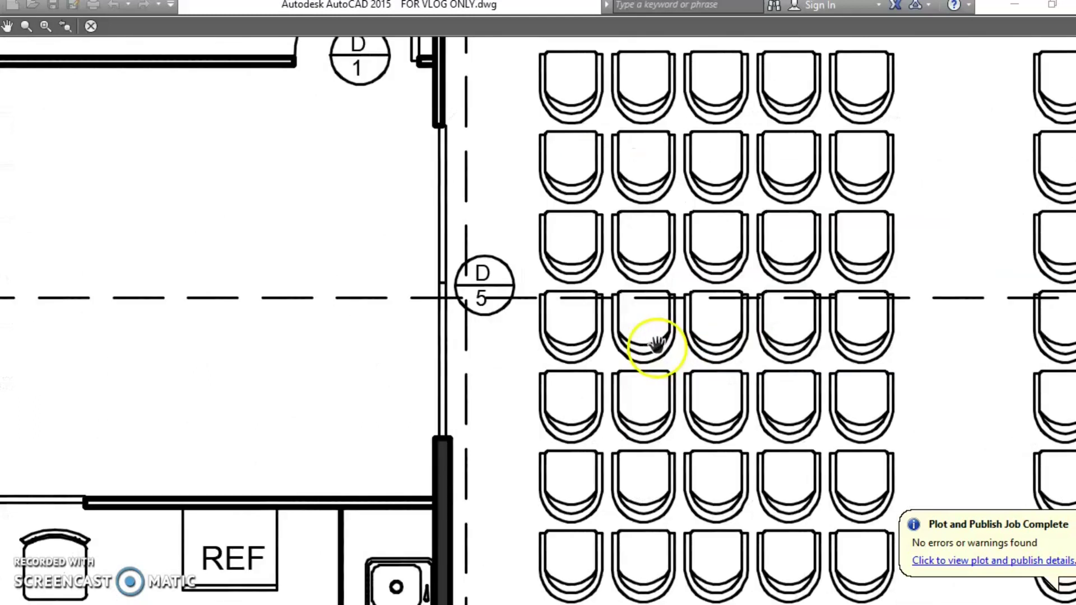
scroll(698, 337, "down", 3)
middle_click_drag(694, 344, 714, 252)
scroll(690, 387, "up", 2)
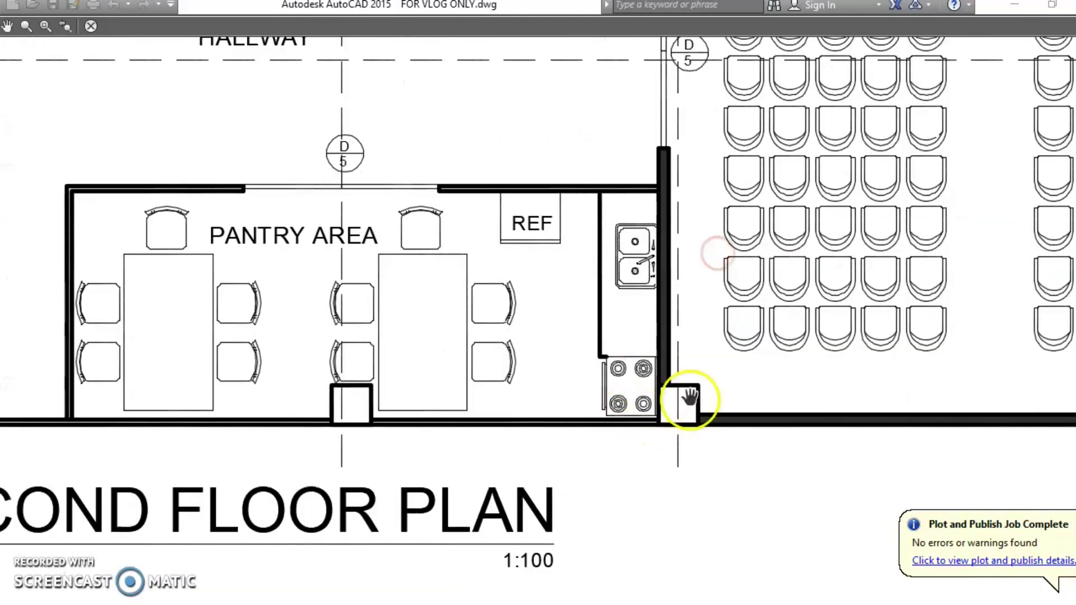
scroll(619, 402, "down", 2)
scroll(764, 377, "down", 2)
scroll(745, 377, "down", 2)
middle_click_drag(444, 403, 882, 383)
middle_click_drag(479, 308, 637, 228)
middle_click_drag(627, 75, 593, 224)
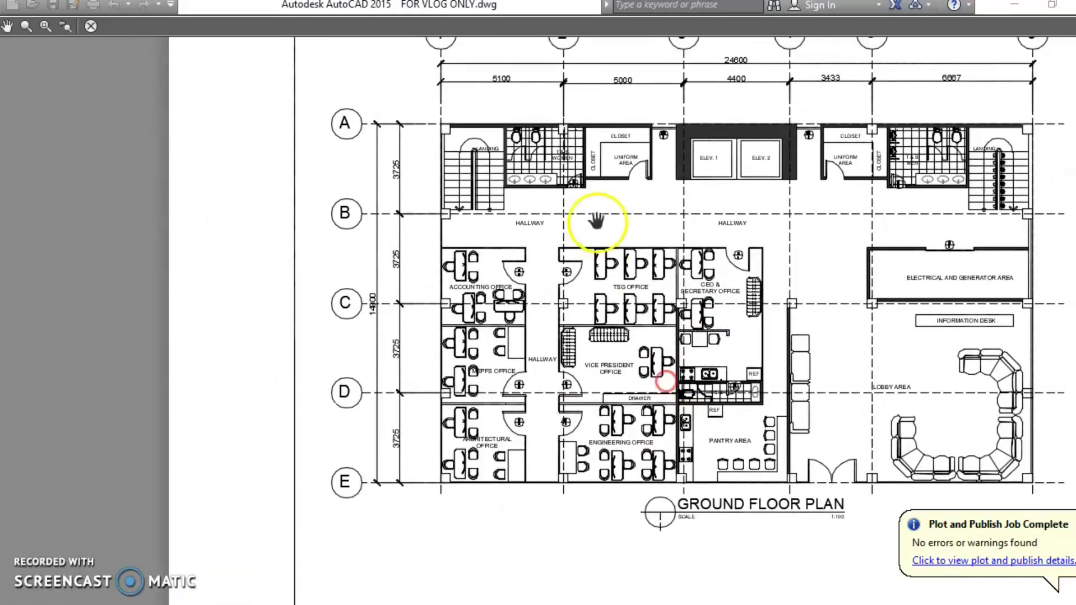
scroll(477, 253, "up", 4)
left_click_drag(478, 253, 456, 305)
mouse_move(523, 300)
left_mouse_down()
mouse_move(708, 319)
mouse_move(447, 336)
left_mouse_up()
scroll(620, 320, "up", 1)
scroll(599, 272, "down", 2)
scroll(645, 367, "up", 4)
left_click_drag(654, 368, 480, 396)
scroll(481, 395, "down", 5)
scroll(507, 388, "up", 3)
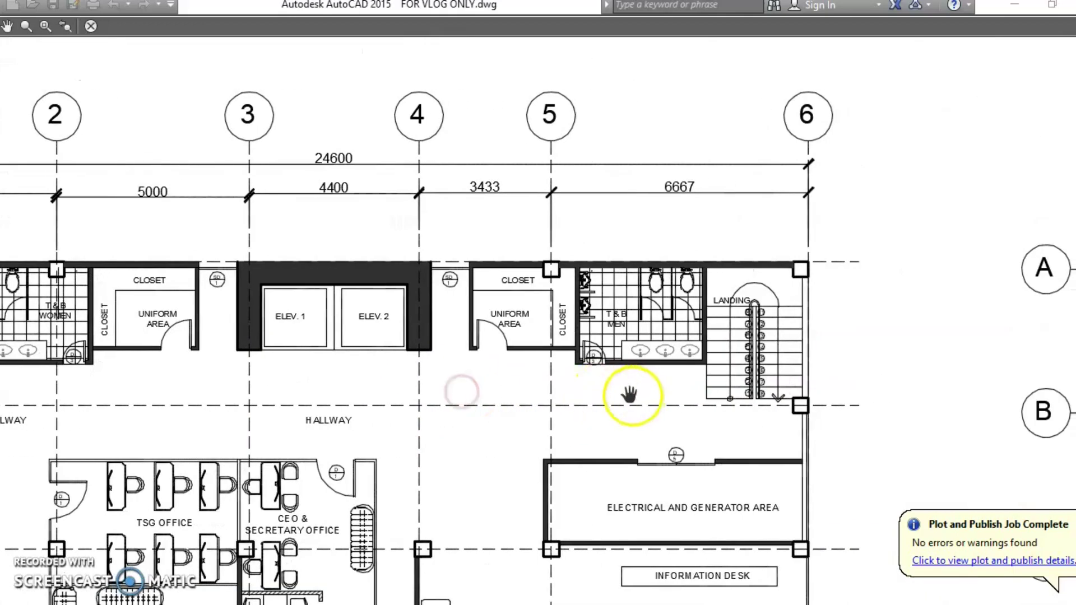
left_click_drag(630, 395, 540, 402)
scroll(507, 169, "up", 3)
mouse_move(507, 168)
left_mouse_down()
mouse_move(615, 233)
mouse_move(773, 213)
left_mouse_up()
scroll(615, 233, "down", 3)
scroll(594, 196, "up", 3)
scroll(645, 165, "up", 2)
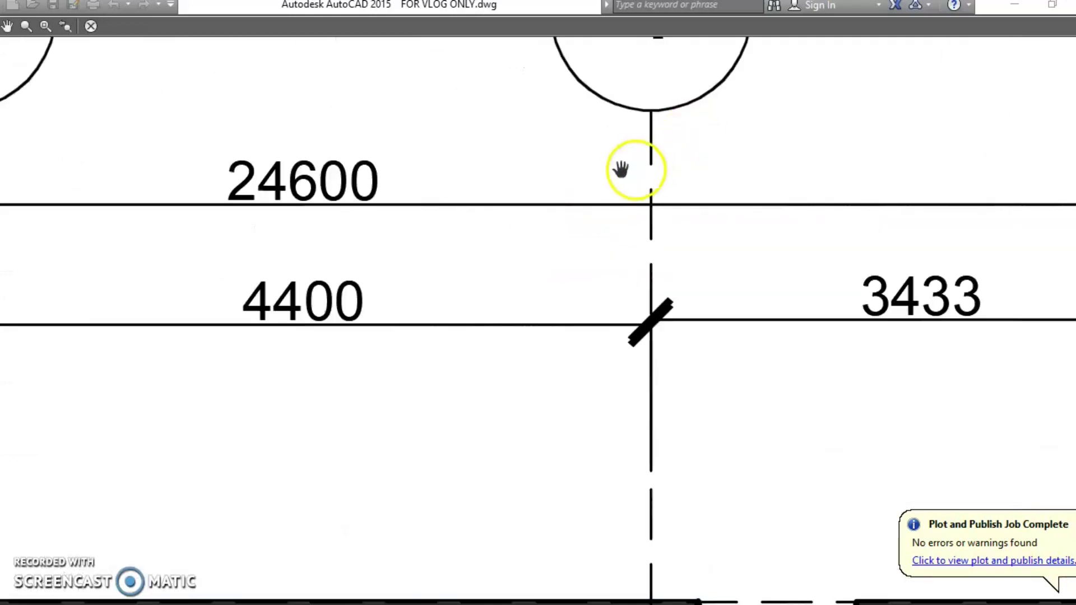
scroll(621, 169, "down", 5)
scroll(613, 252, "down", 2)
scroll(645, 286, "down", 1)
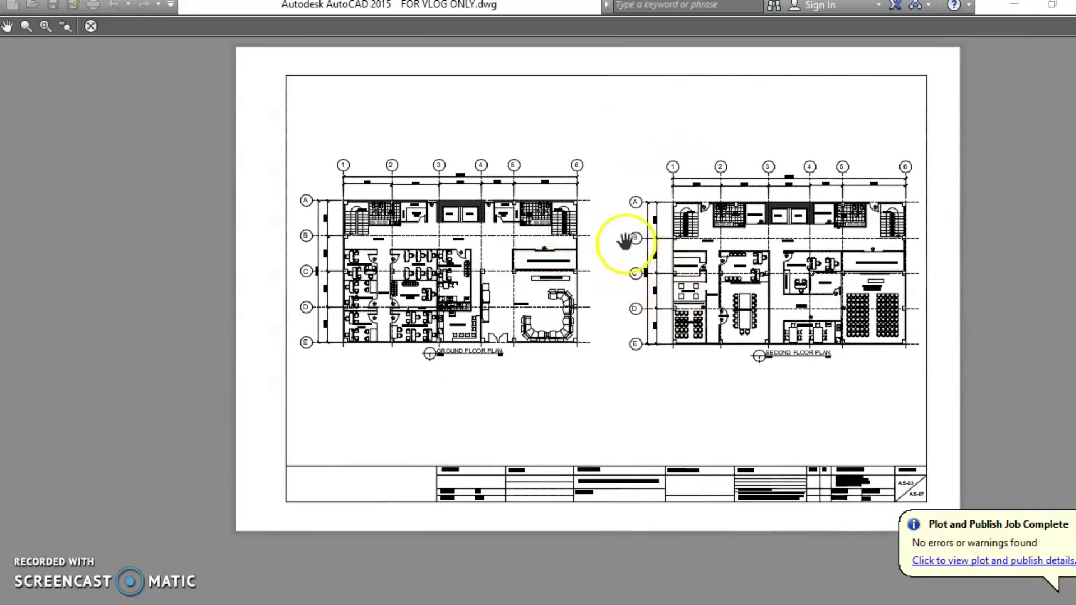
right_click(615, 227)
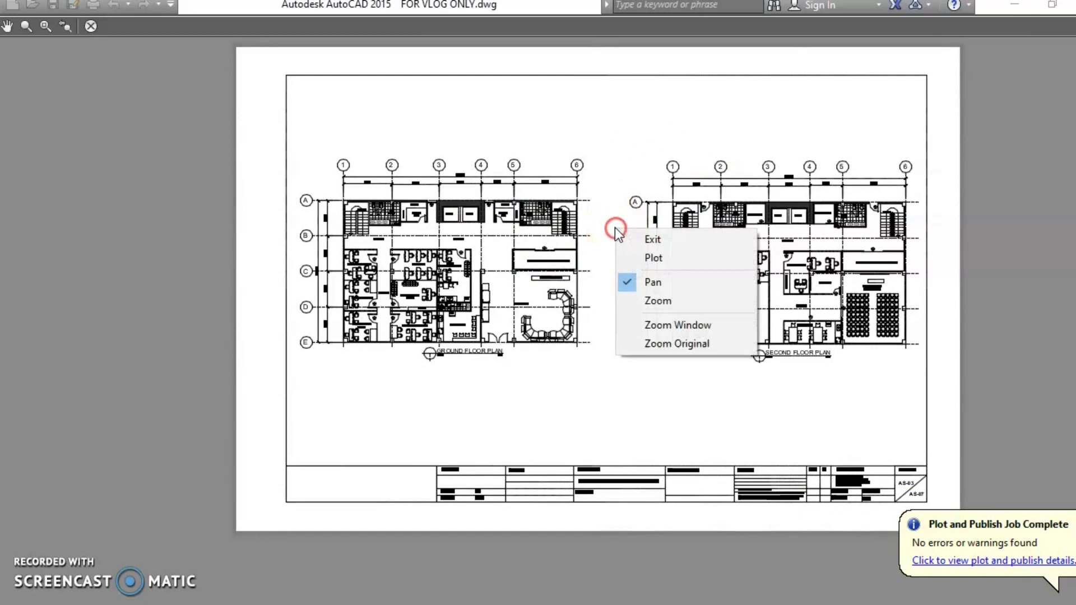
- Plot the previewed floor plans sheet to a PDF named 2 on the Desktop
left_click(653, 258)
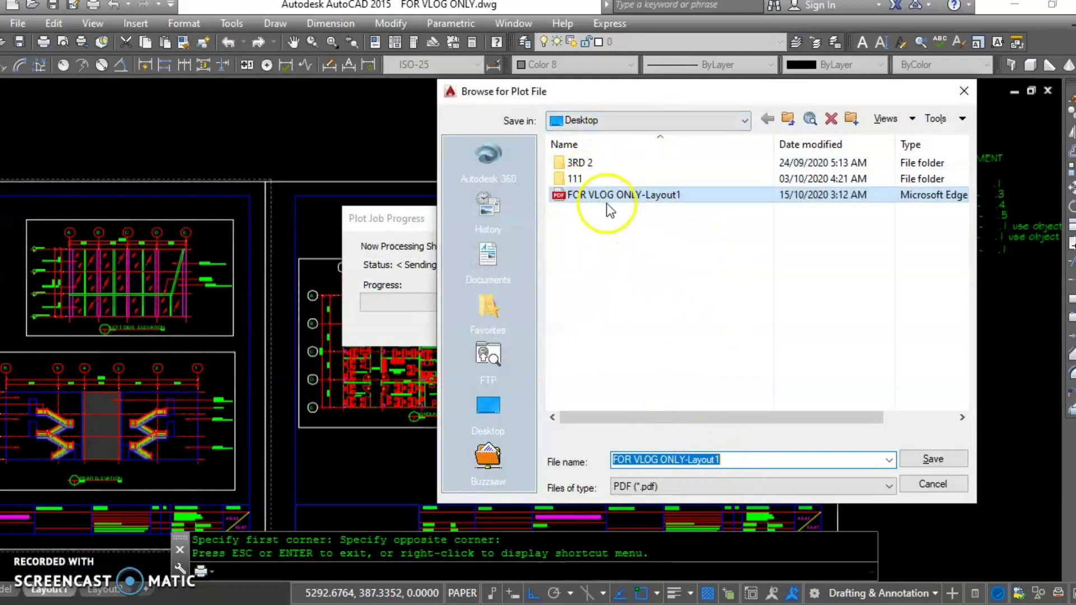
left_click(741, 459)
double_click(644, 459)
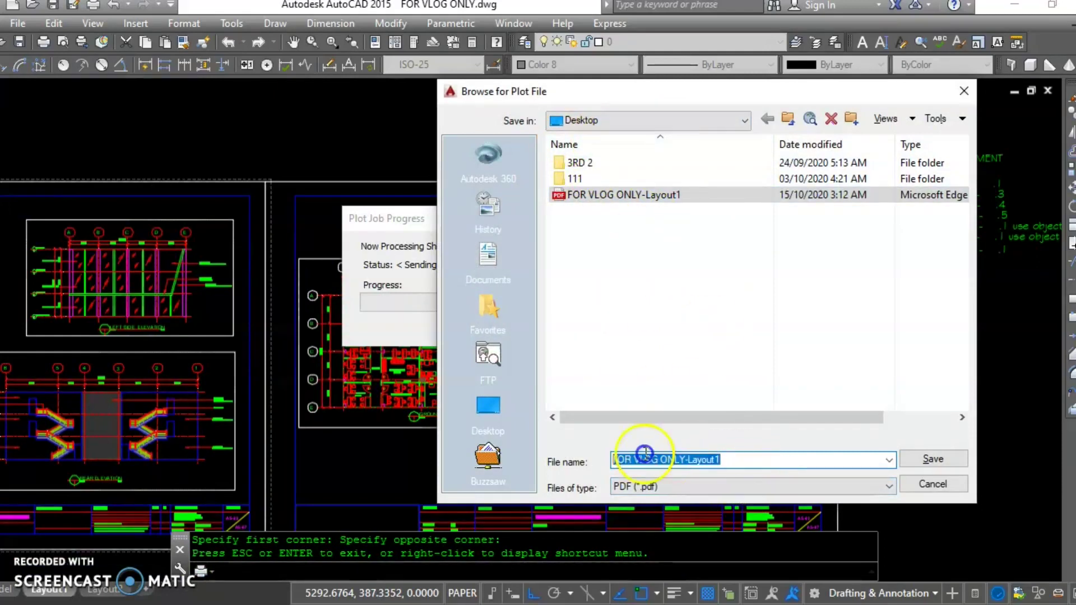
type("2")
left_click(933, 460)
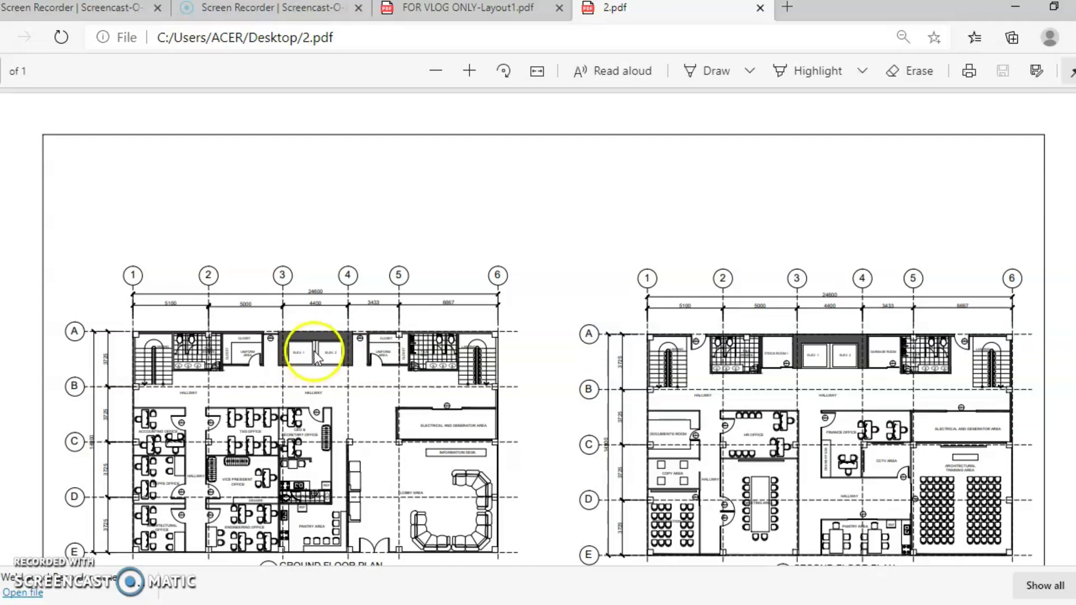
scroll(317, 364, "up", 5, "ctrl")
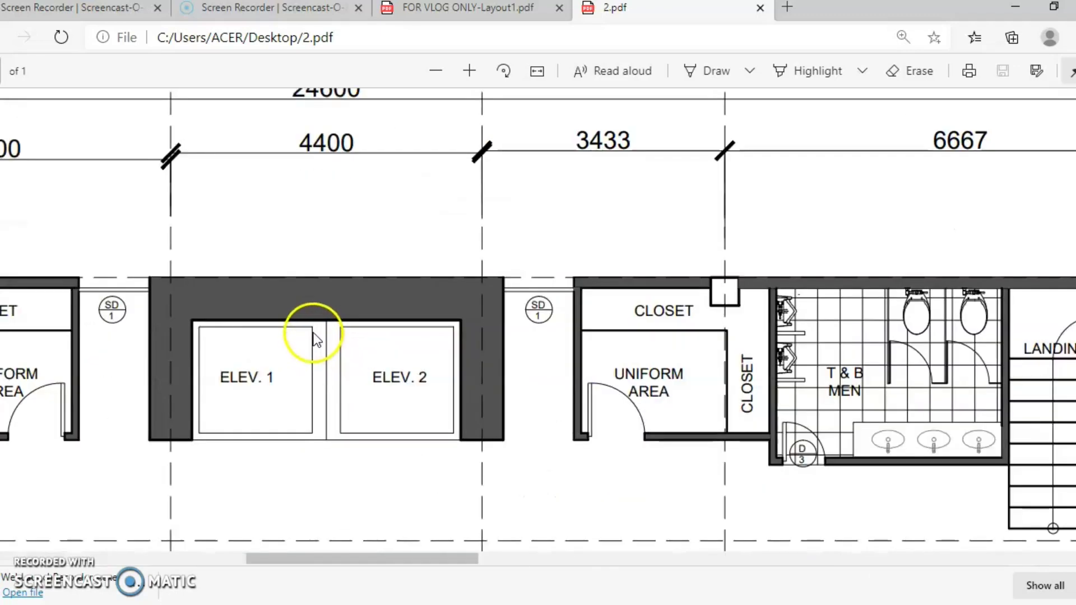
scroll(312, 313, "down", 2, "ctrl")
scroll(381, 313, "down", 3, "ctrl")
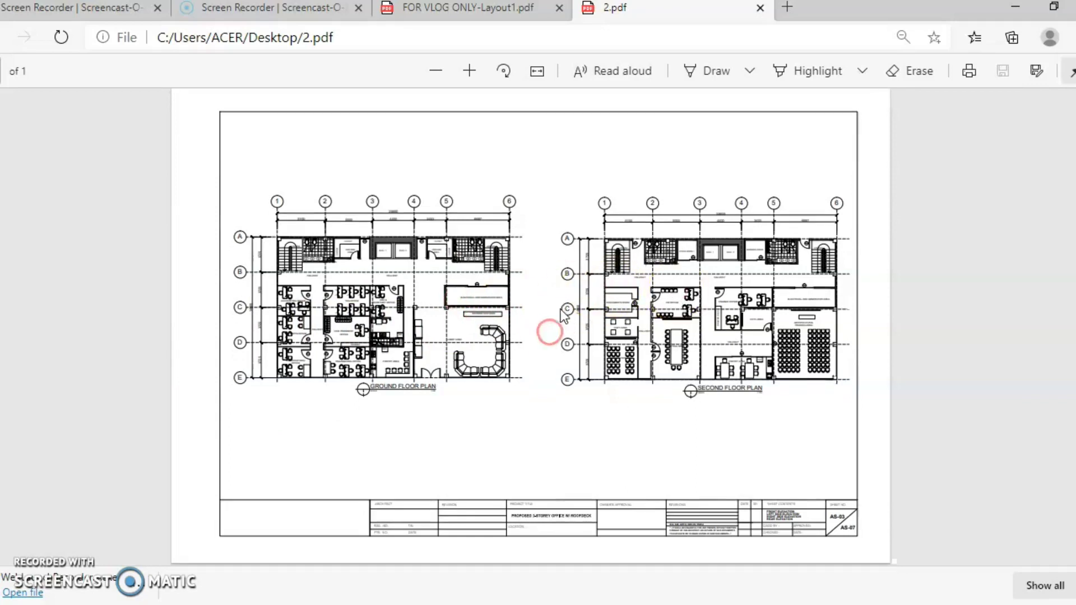
scroll(789, 225, "up", 2, "ctrl")
scroll(766, 244, "up", 3, "ctrl")
scroll(876, 264, "up", 4)
scroll(890, 294, "up", 1)
scroll(849, 278, "down", 5)
scroll(849, 278, "down", 5)
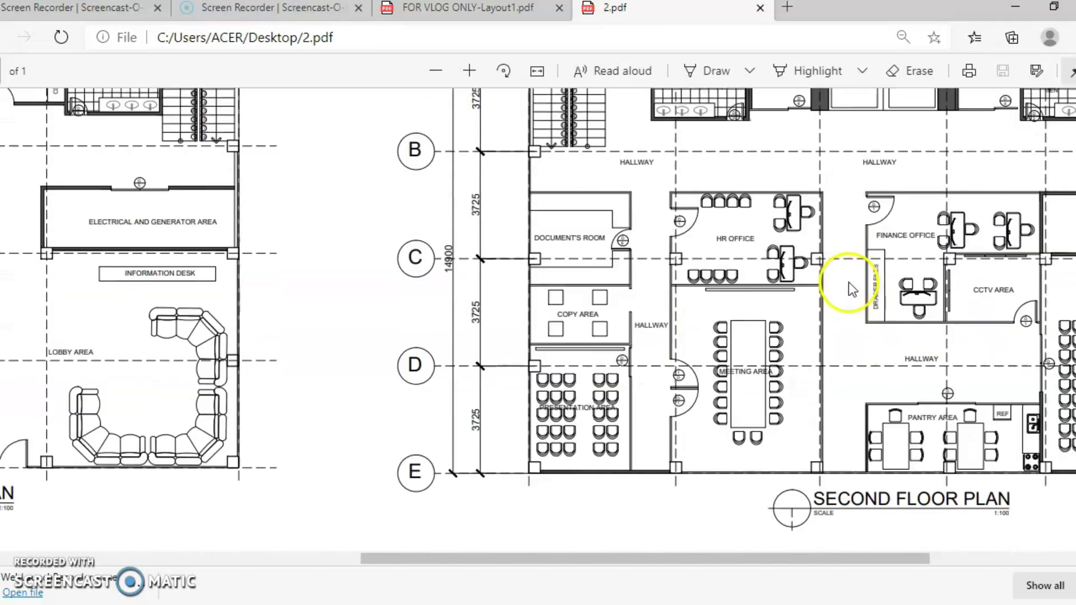
left_click_drag(717, 554, 813, 553)
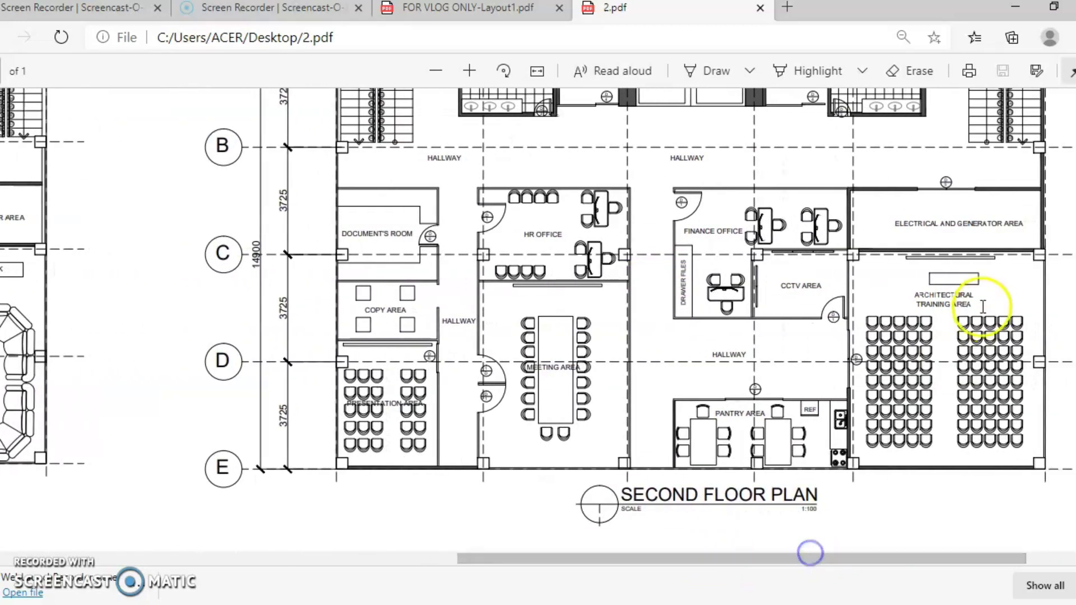
scroll(953, 335, "up", 2, "ctrl")
scroll(954, 335, "up", 1, "ctrl")
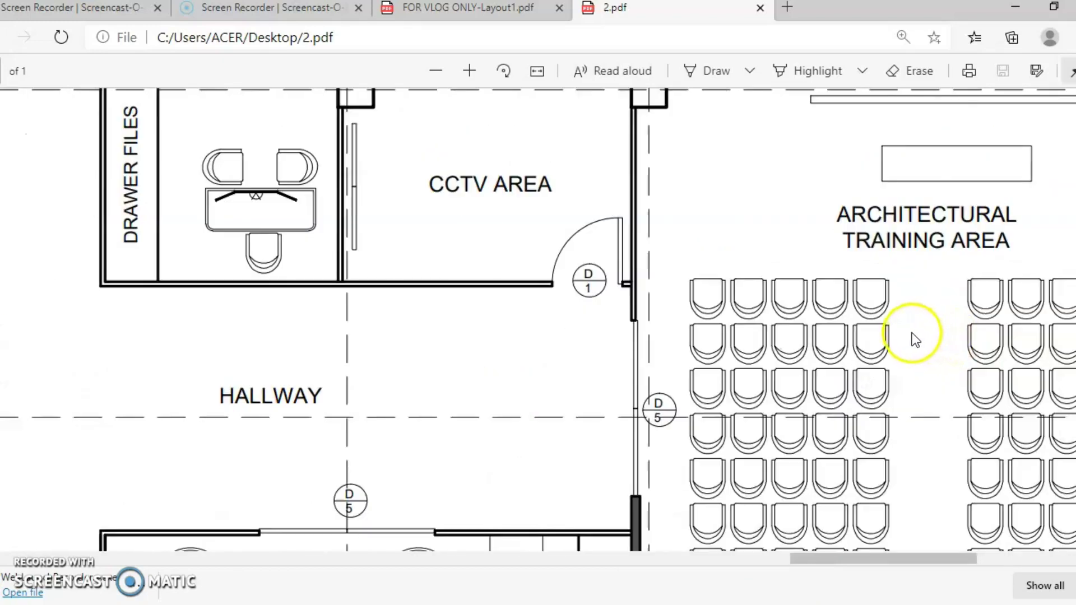
scroll(912, 336, "up", 1, "ctrl")
scroll(902, 325, "up", 2, "ctrl")
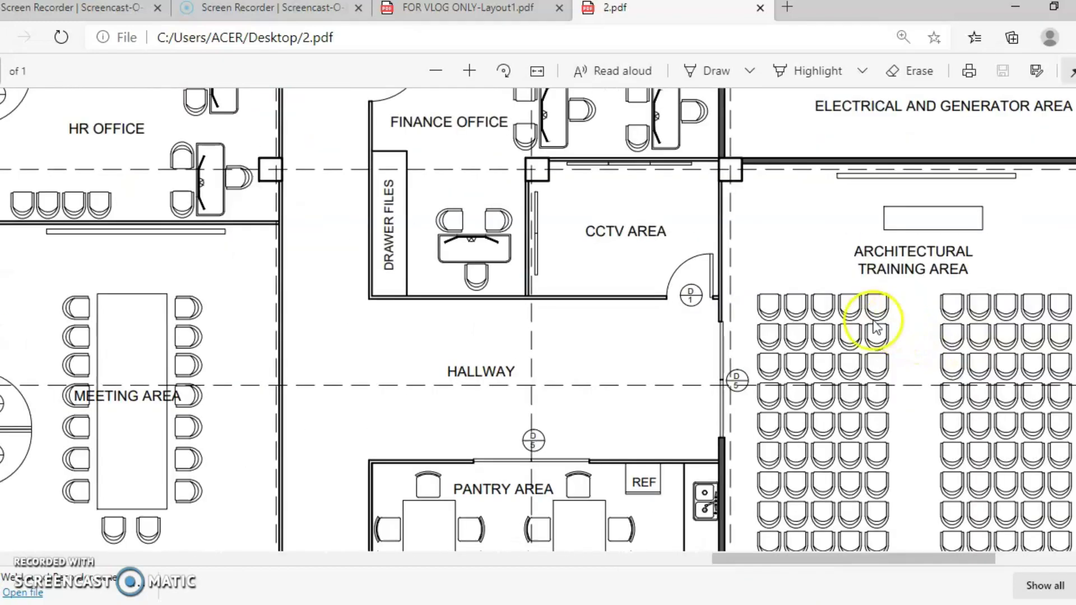
scroll(538, 319, "down", 4)
scroll(538, 319, "down", 2)
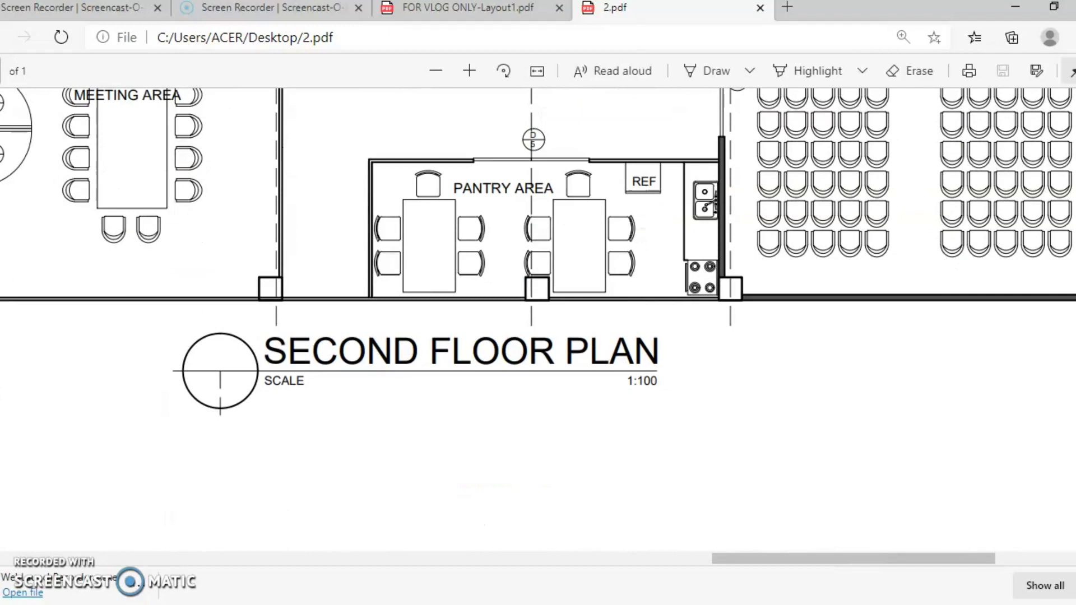
left_click_drag(848, 557, 697, 559)
scroll(703, 400, "down", 3, "ctrl")
scroll(698, 381, "down", 2, "ctrl")
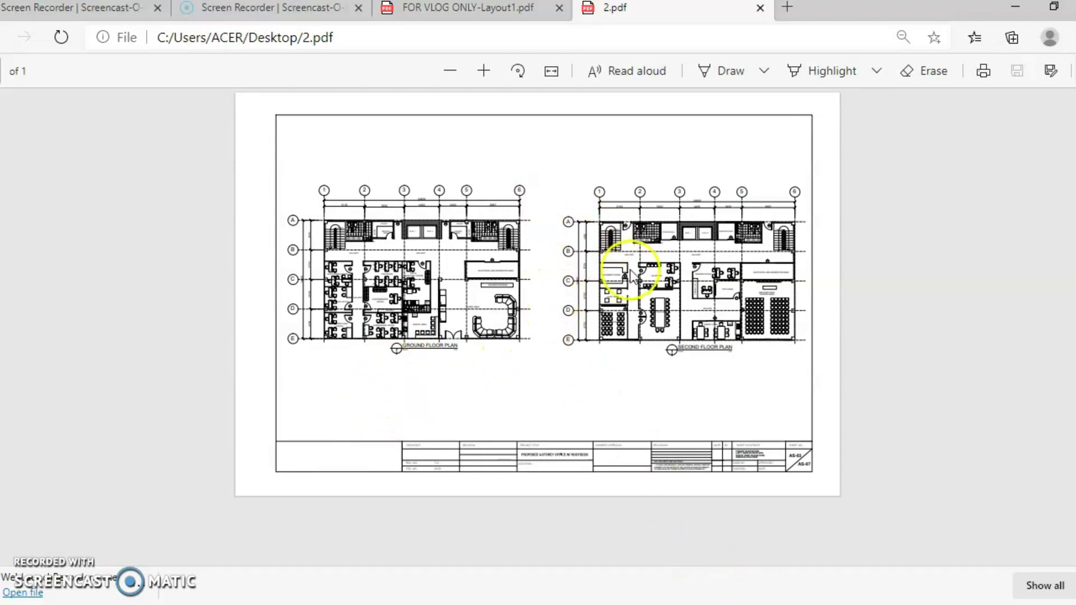
scroll(644, 264, "up", 3, "ctrl")
scroll(647, 265, "up", 1, "ctrl")
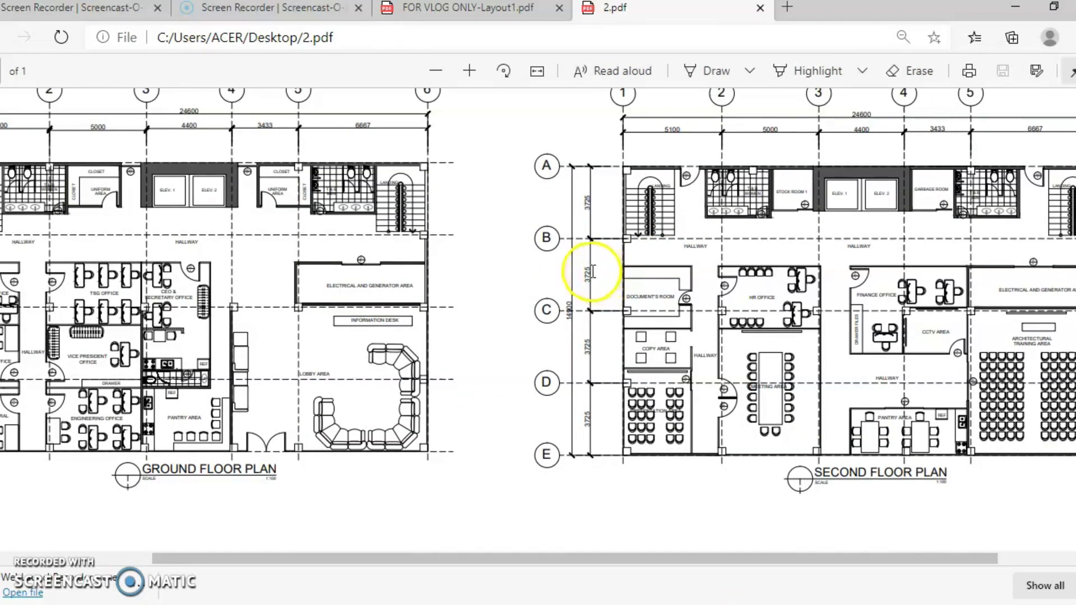
scroll(560, 269, "up", 1)
scroll(558, 268, "up", 1)
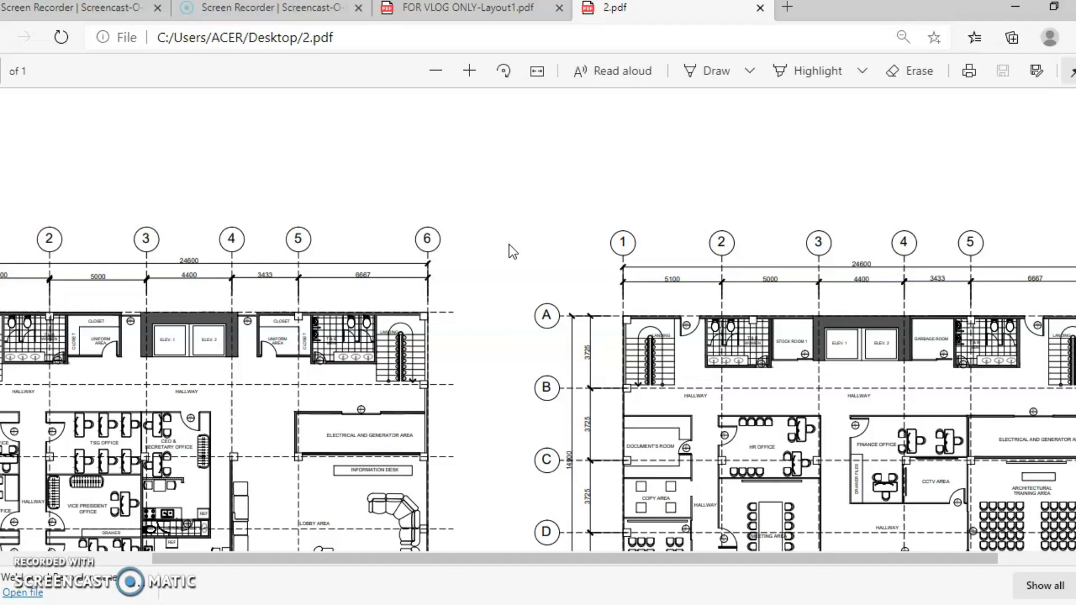
left_click(40, 571)
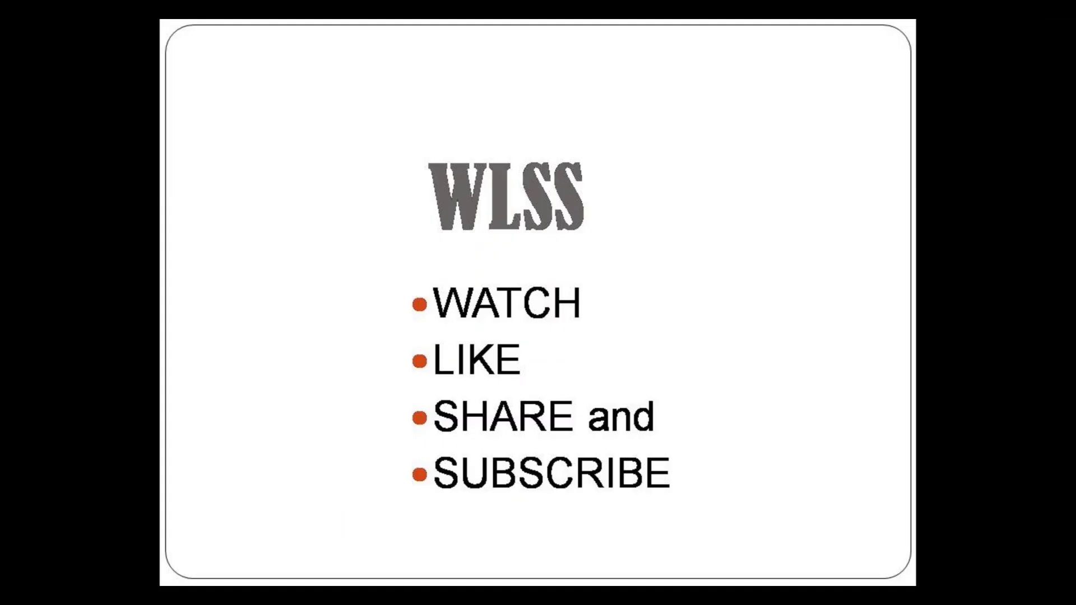